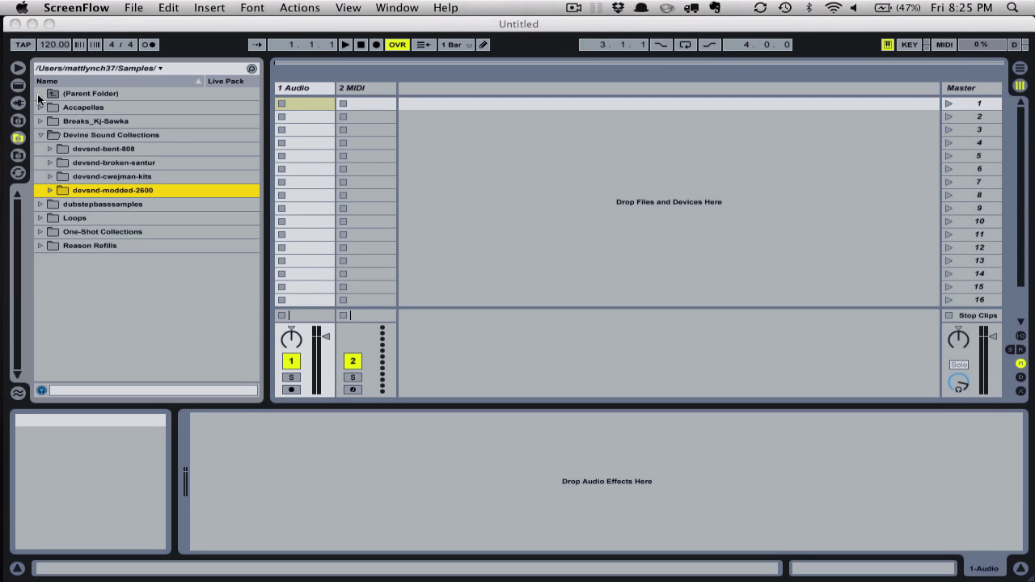
- Drop a Drum Rack from Instruments onto the MIDI track and a Sampler onto its C2 pad
{"action": "left_click", "coordinate": [23, 89]}
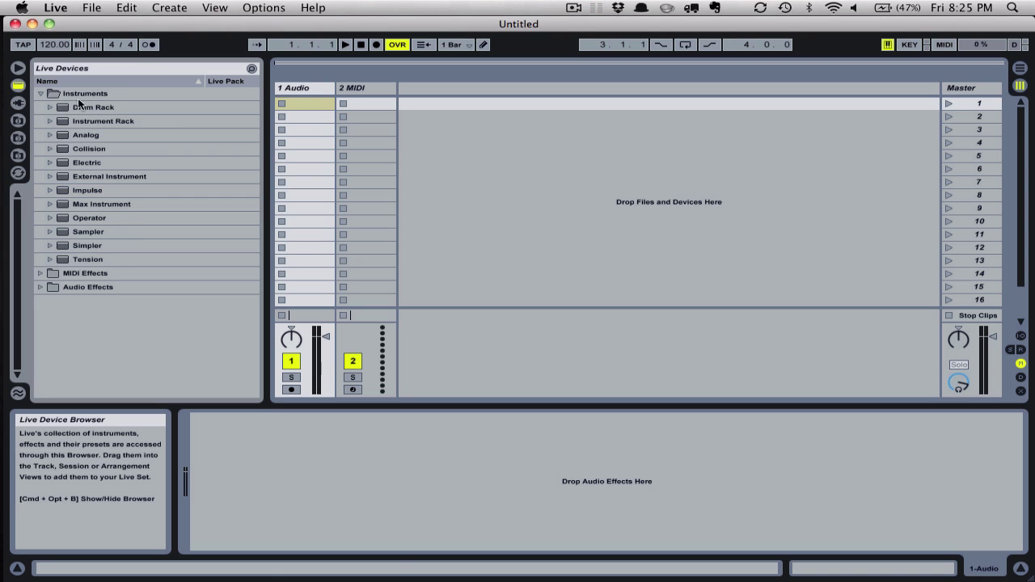
{"action": "left_click_drag", "start_coordinate": [92, 106], "coordinate": [377, 86]}
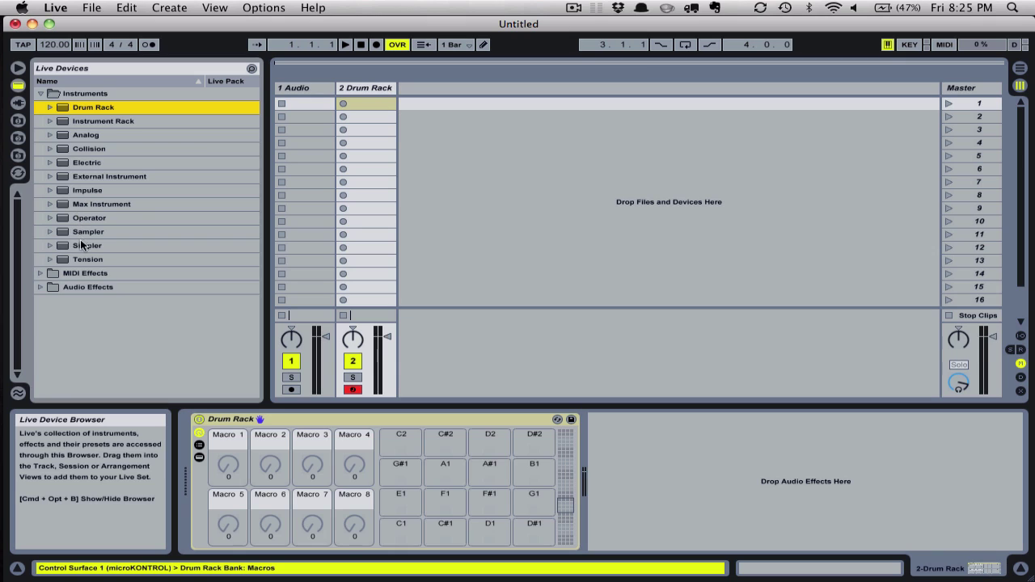
{"action": "mouse_move", "coordinate": [81, 233]}
{"action": "left_mouse_down"}
{"action": "mouse_move", "coordinate": [375, 118]}
{"action": "mouse_move", "coordinate": [403, 450]}
{"action": "left_mouse_up"}
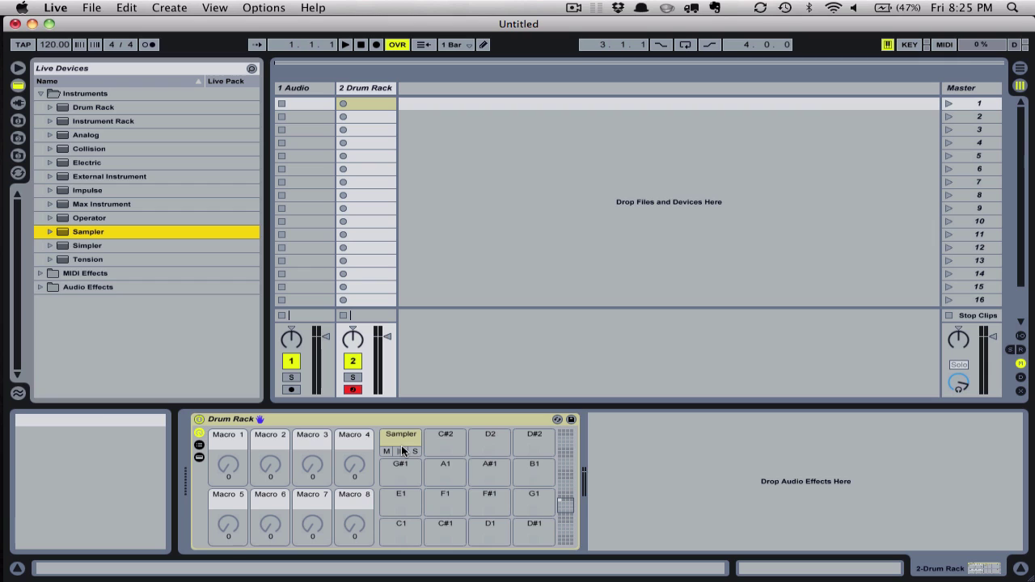
- Open the devsnd-bent-808 > TR-808 Bent Kit Samples folder in the browser
{"action": "left_click", "coordinate": [18, 123]}
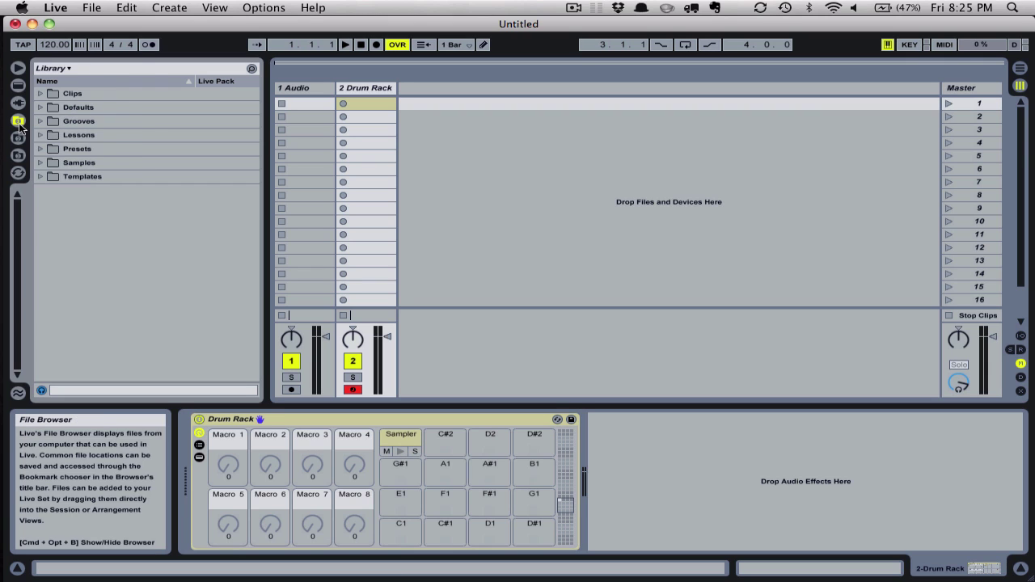
{"action": "left_click", "coordinate": [18, 138]}
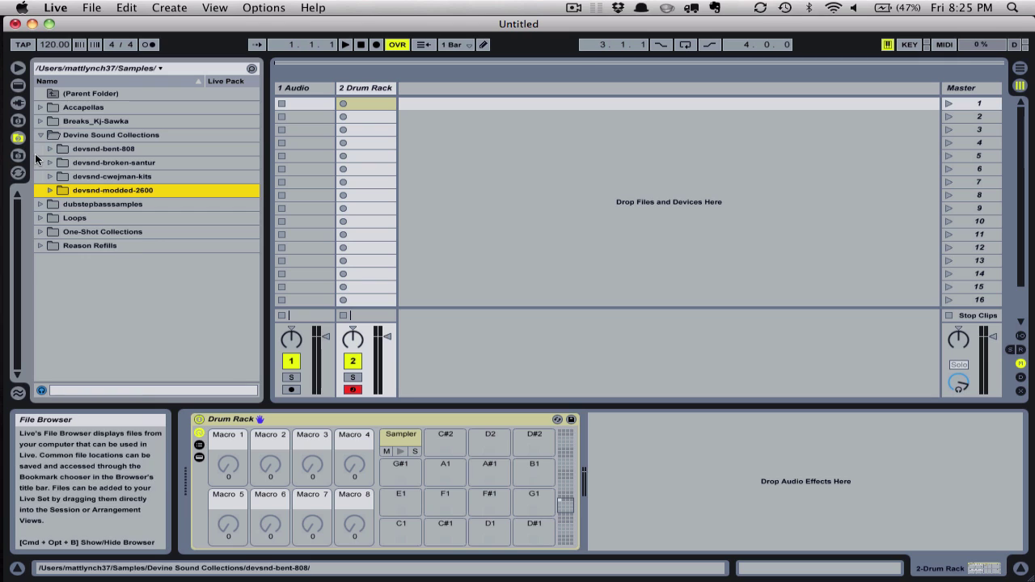
{"action": "left_click", "coordinate": [50, 148]}
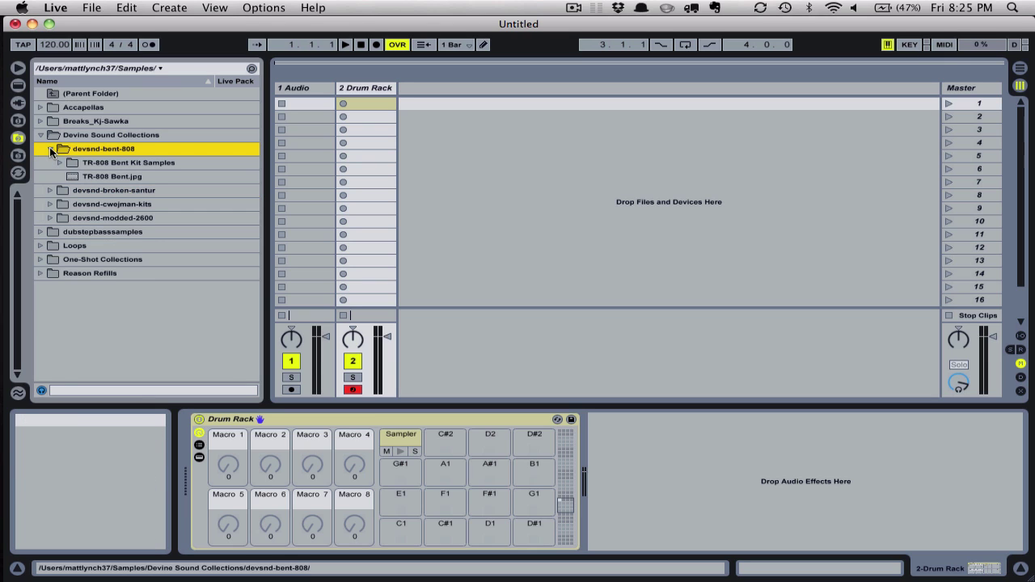
{"action": "left_click", "coordinate": [58, 161]}
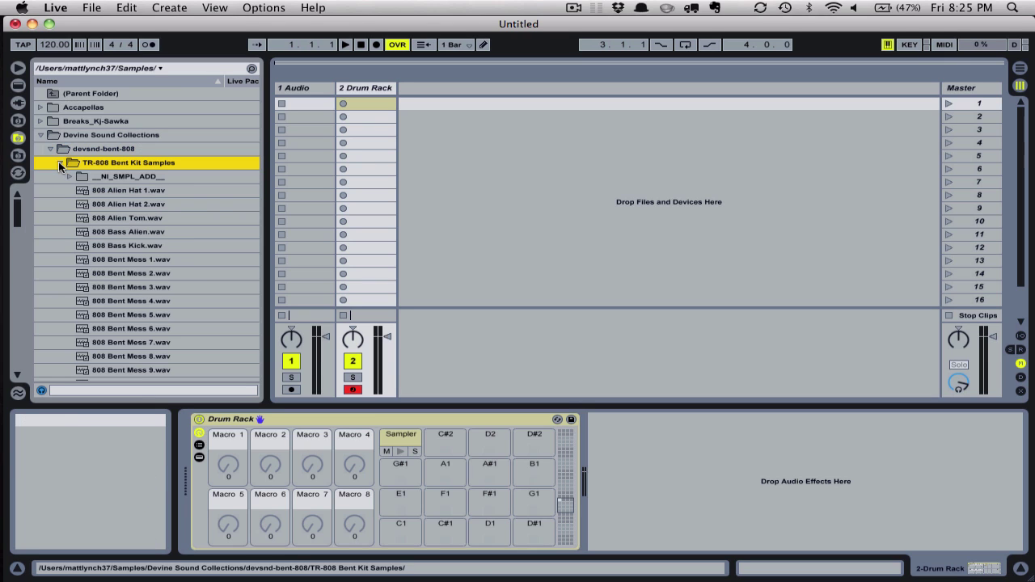
- Select every sample from 808 Alien Hat 1 to 808 Warp 3 and drop them into the C2 Sampler
{"action": "left_click", "coordinate": [108, 192]}
{"action": "scroll", "coordinate": [108, 196], "scroll_direction": "down", "scroll_amount": 5}
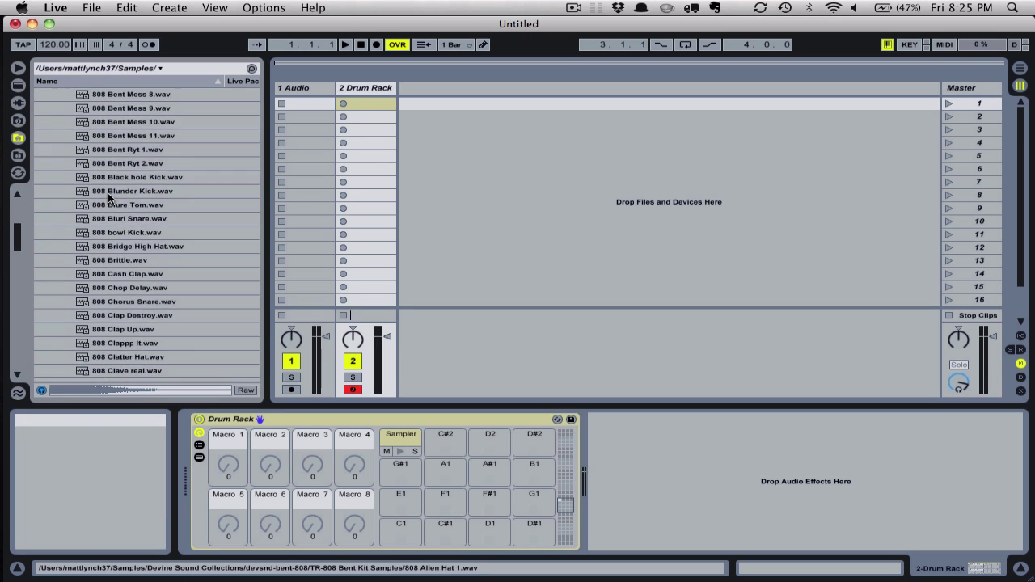
{"action": "scroll", "coordinate": [109, 197], "scroll_direction": "down", "scroll_amount": 5}
{"action": "scroll", "coordinate": [109, 196], "scroll_direction": "down", "scroll_amount": 5}
{"action": "scroll", "coordinate": [109, 196], "scroll_direction": "down", "scroll_amount": 5}
{"action": "scroll", "coordinate": [109, 197], "scroll_direction": "down", "scroll_amount": 5}
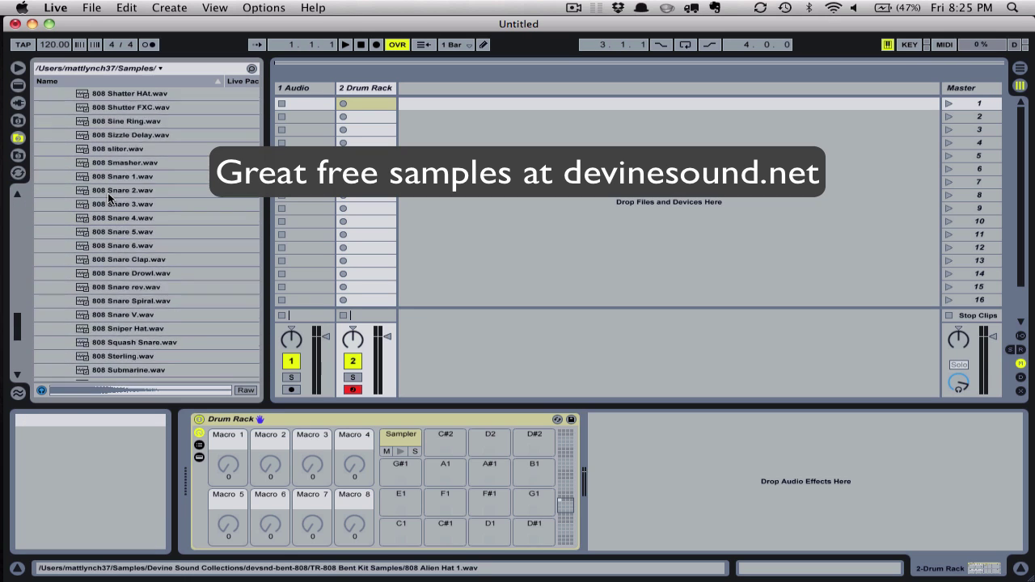
{"action": "scroll", "coordinate": [108, 197], "scroll_direction": "down", "scroll_amount": 5}
{"action": "scroll", "coordinate": [108, 197], "scroll_direction": "down", "scroll_amount": 3}
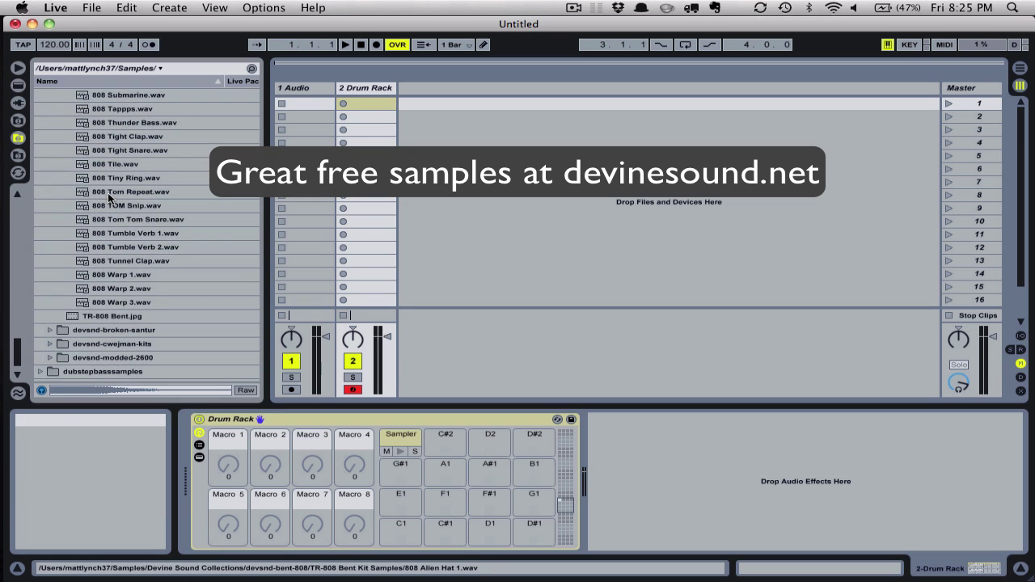
{"action": "left_click", "coordinate": [116, 303], "text": "shift"}
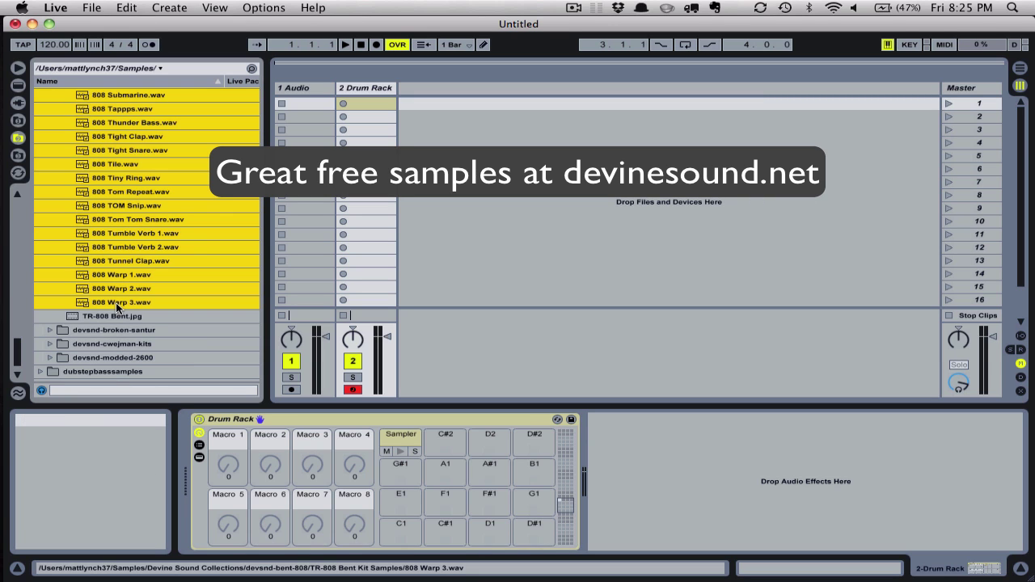
{"action": "left_click", "coordinate": [401, 445]}
{"action": "mouse_move", "coordinate": [141, 304]}
{"action": "left_mouse_down"}
{"action": "mouse_move", "coordinate": [389, 332]}
{"action": "mouse_move", "coordinate": [644, 467]}
{"action": "left_mouse_up"}
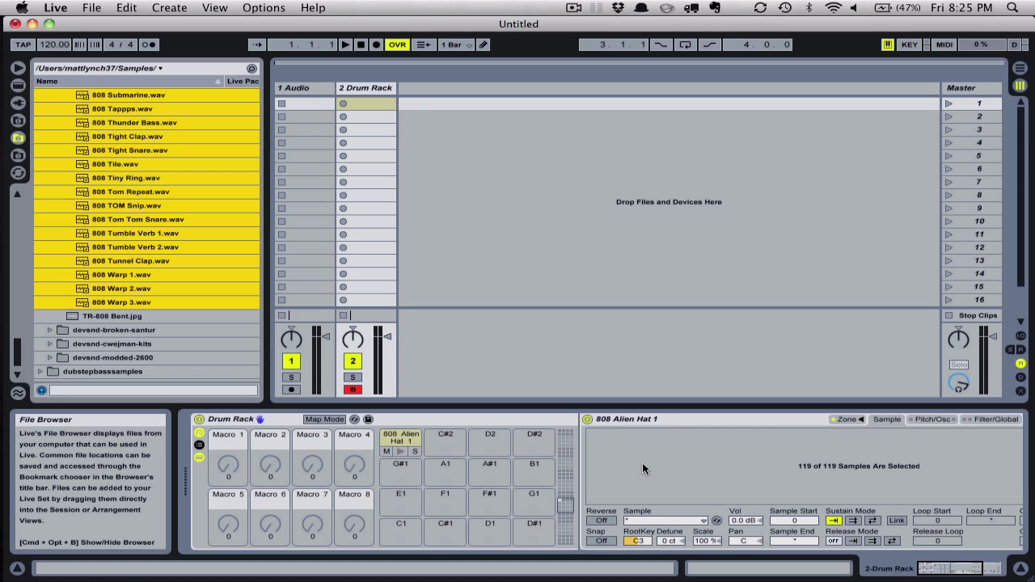
- Open the Sampler's enlarged zone editor showing sample-select (Sel) ranges
{"action": "left_click", "coordinate": [857, 420]}
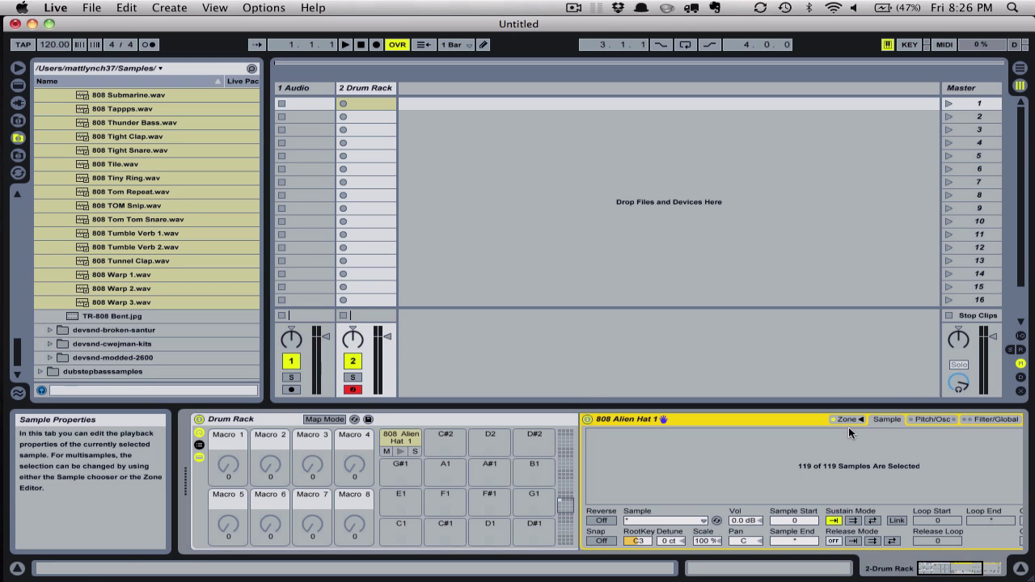
{"action": "left_click", "coordinate": [846, 419]}
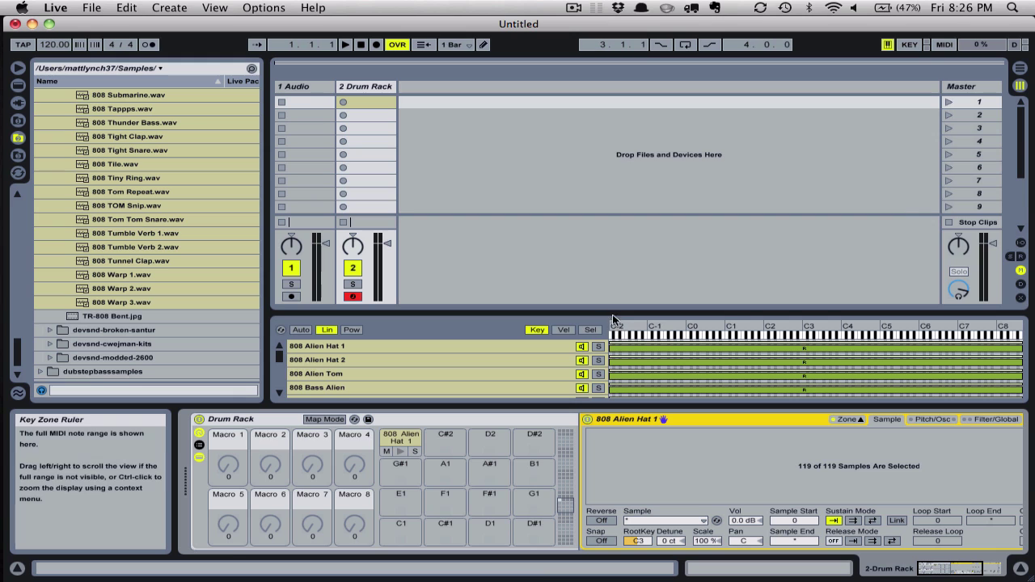
{"action": "left_click_drag", "start_coordinate": [613, 318], "coordinate": [613, 227]}
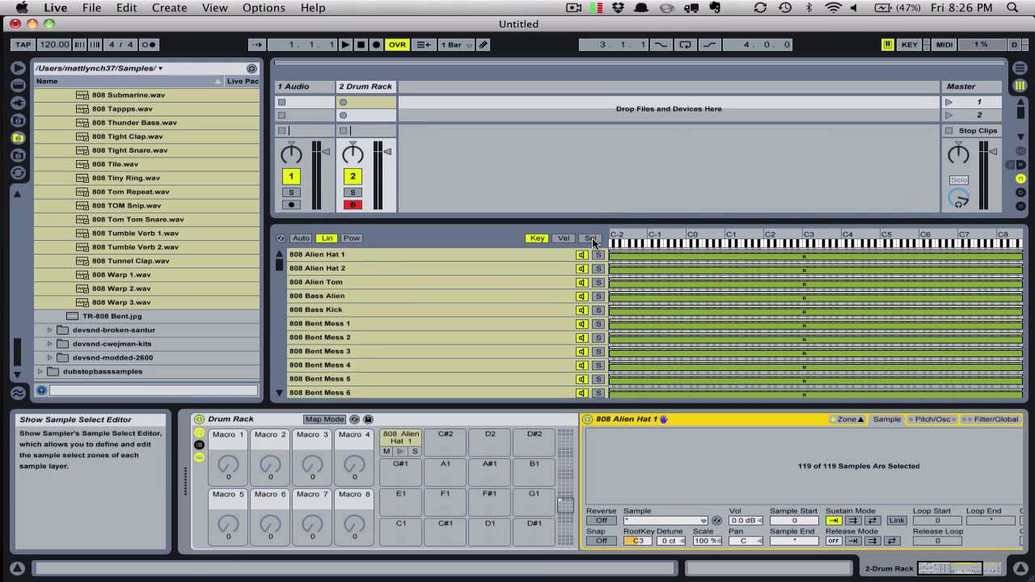
{"action": "left_click", "coordinate": [591, 238]}
- Distribute all zones equally across 0–127, then test the selector at 8 and return it to 0
{"action": "left_click", "coordinate": [479, 293]}
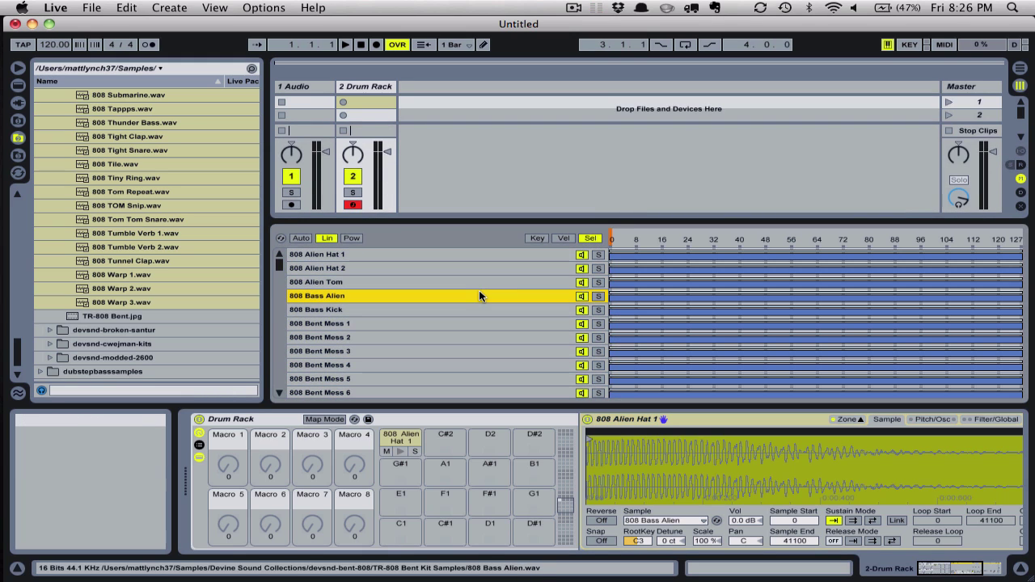
{"action": "key", "text": "ctrl+a"}
{"action": "right_click", "coordinate": [479, 296]}
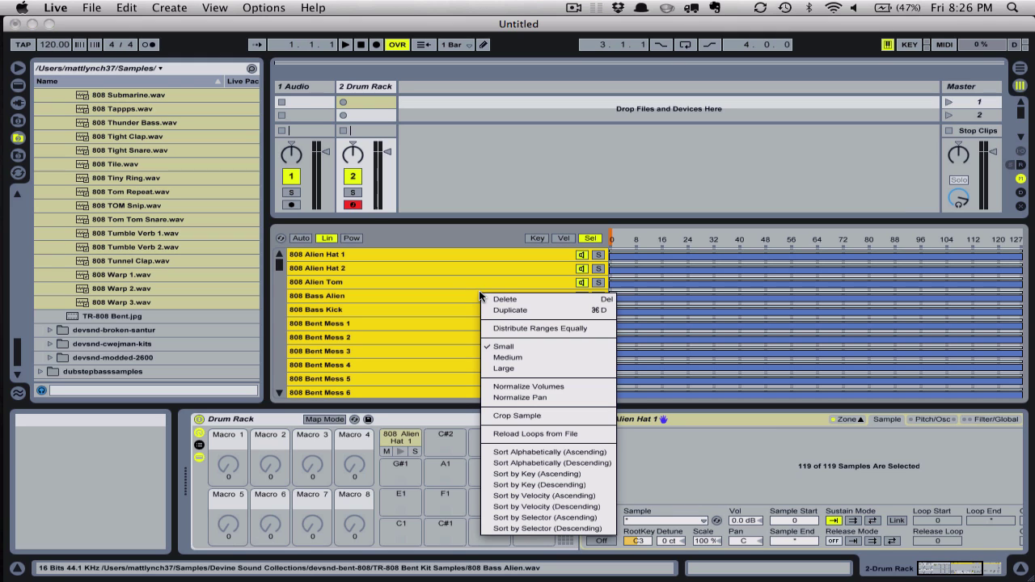
{"action": "left_click", "coordinate": [519, 328]}
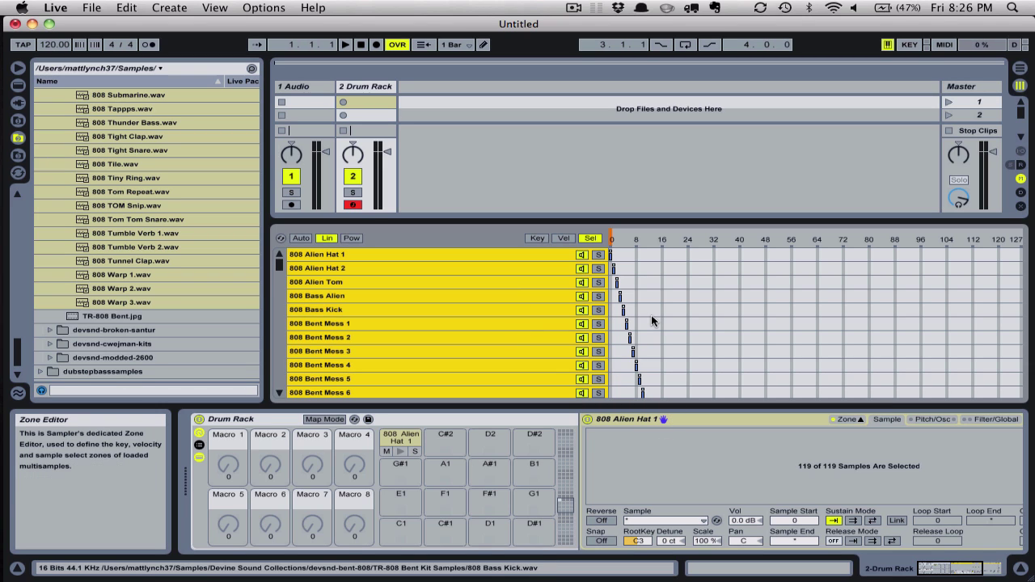
{"action": "left_click", "coordinate": [636, 240]}
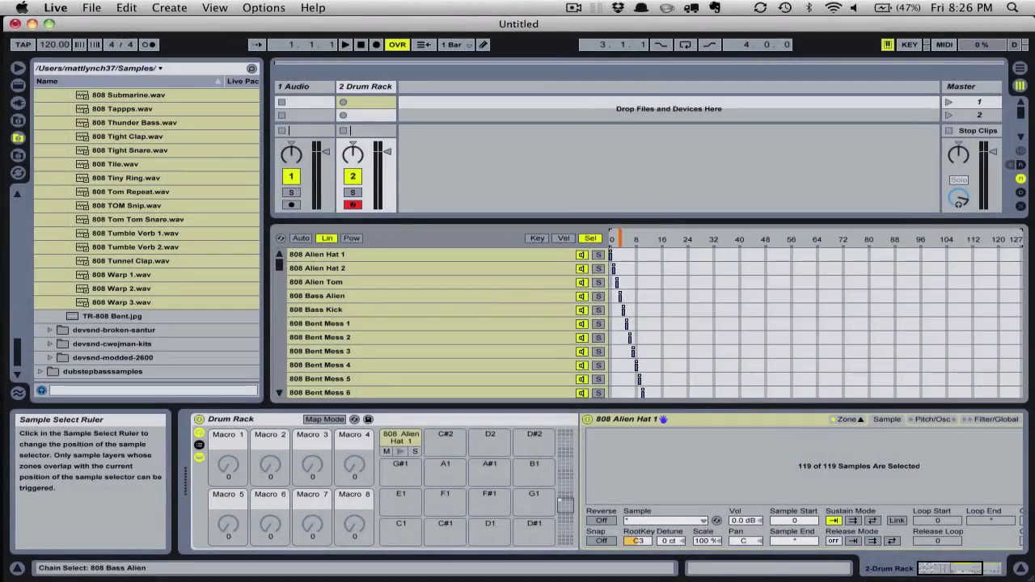
{"action": "left_click_drag", "start_coordinate": [636, 239], "coordinate": [611, 239]}
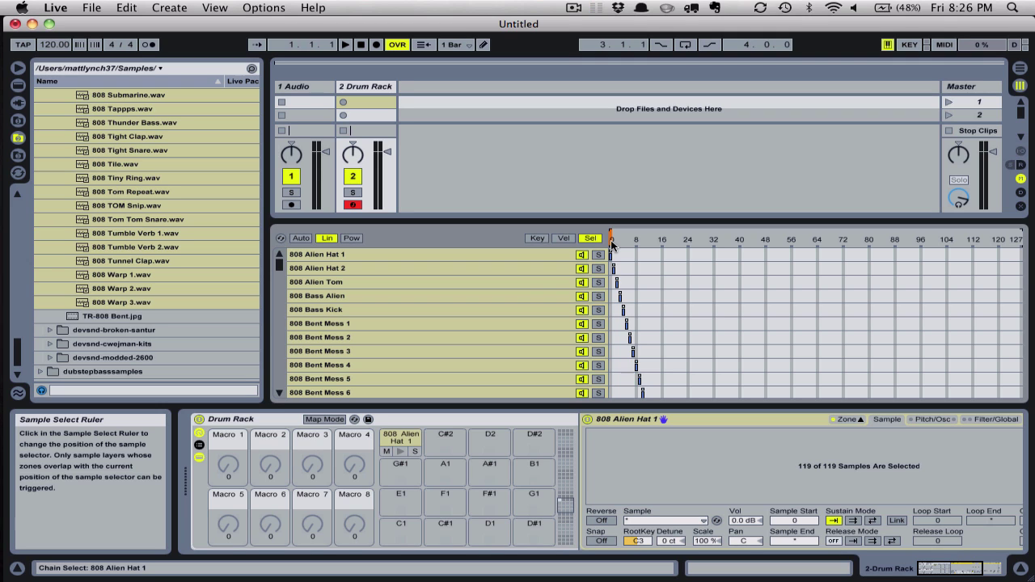
- Build a one-bar clip of duplicated 808 Alien Hat 1 sixteenth notes and play it louder
{"action": "double_click", "coordinate": [366, 103]}
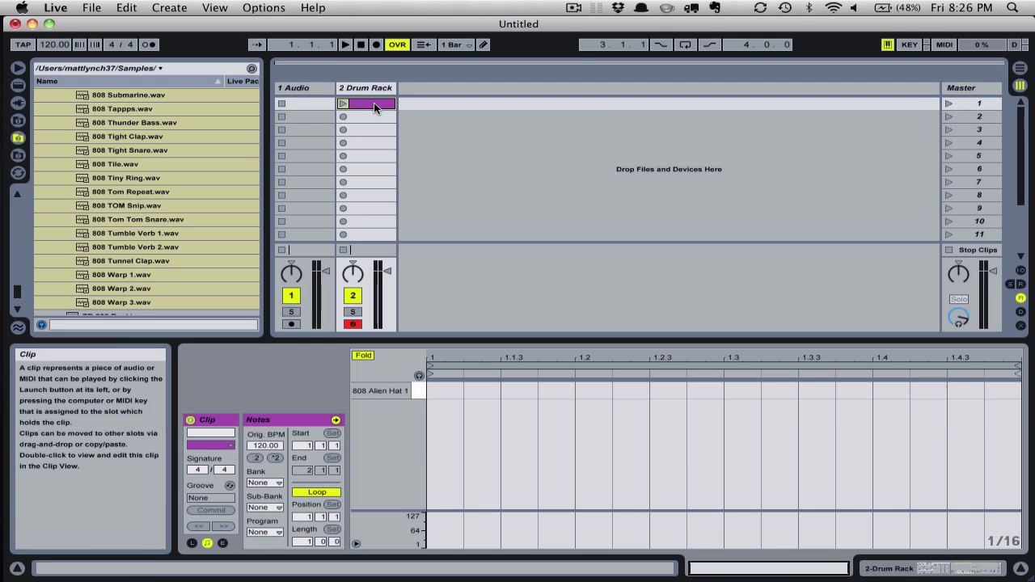
{"action": "double_click", "coordinate": [450, 393]}
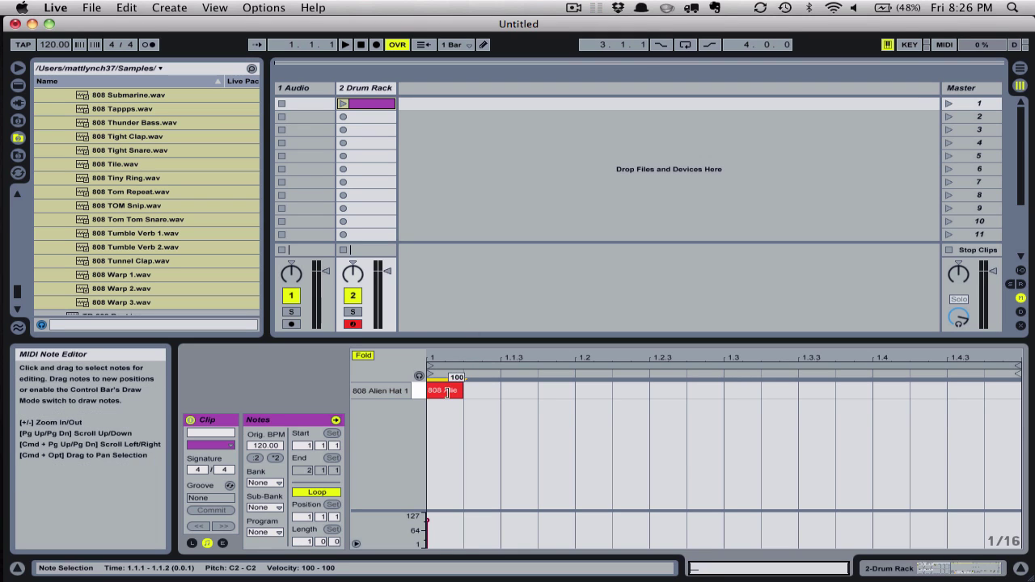
{"action": "key", "text": "super+d"}
{"action": "key", "text": "super+d"}
{"action": "key", "text": "super+d"}
{"action": "key", "text": "super+d"}
{"action": "key", "text": "super+d"}
{"action": "key", "text": "super+d"}
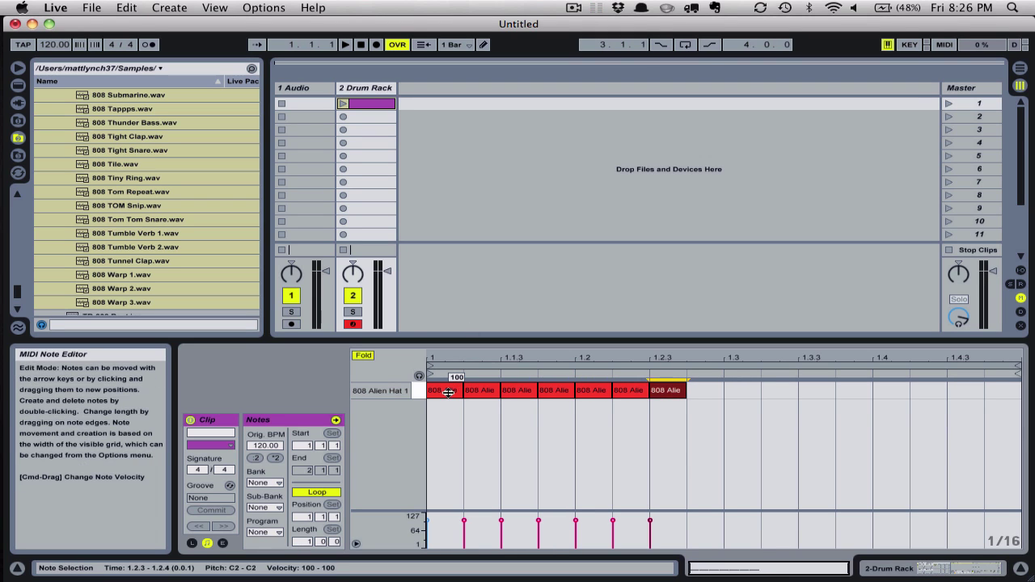
{"action": "key", "text": "super+d"}
{"action": "key", "text": "super+d"}
{"action": "key", "text": "super+d"}
{"action": "key", "text": "super+d"}
{"action": "key", "text": "super+d"}
{"action": "key", "text": "super+d"}
{"action": "key", "text": "super+d"}
{"action": "key", "text": "super+d"}
{"action": "key", "text": "super+d"}
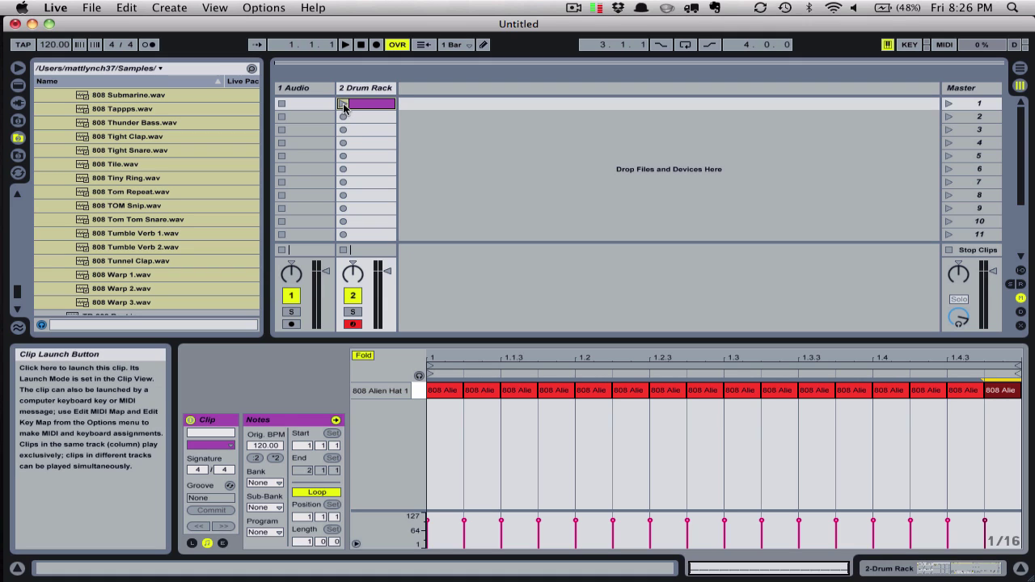
{"action": "left_click", "coordinate": [343, 106]}
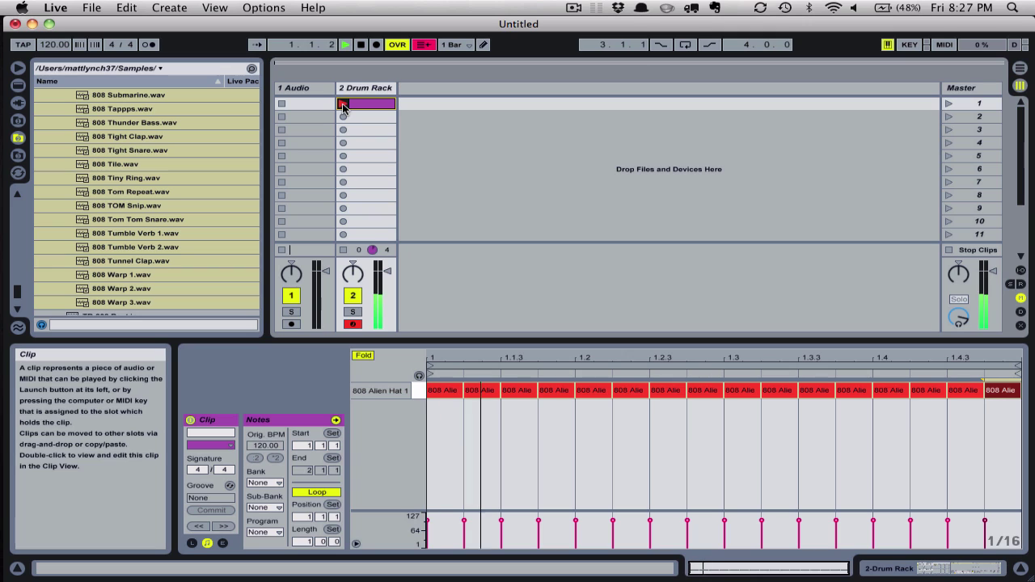
{"action": "key", "text": "XF86AudioRaiseVolume"}
{"action": "key", "text": "XF86AudioRaiseVolume"}
{"action": "key", "text": "XF86AudioRaiseVolume"}
{"action": "key", "text": "XF86AudioRaiseVolume"}
{"action": "key", "text": "XF86AudioRaiseVolume"}
{"action": "key", "text": "XF86AudioRaiseVolume"}
- Stop playback and drag the Drum Rack's chain selector to about 8, selecting 808 Bent Moss 1
{"action": "key", "text": "space"}
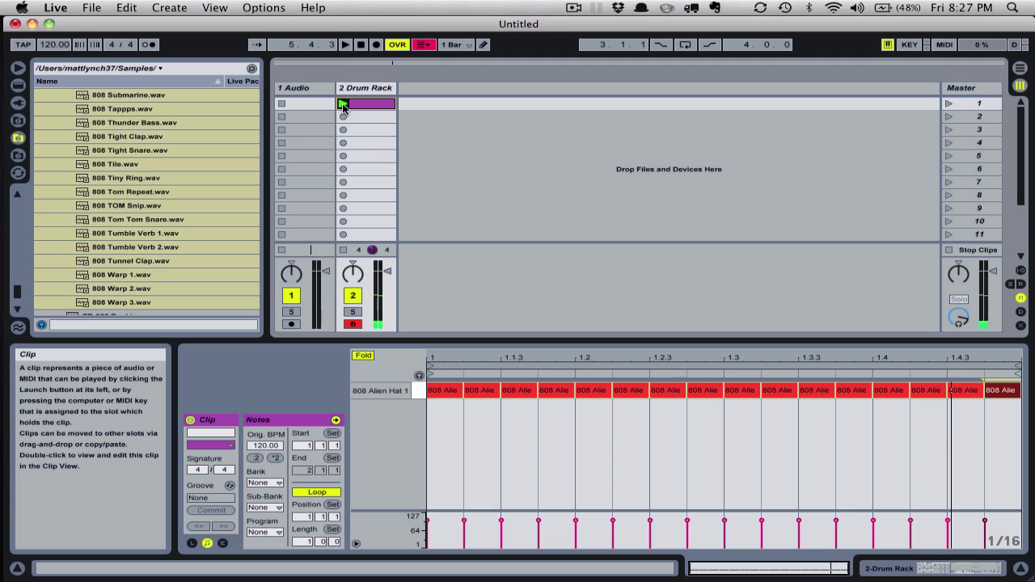
{"action": "left_click", "coordinate": [365, 87]}
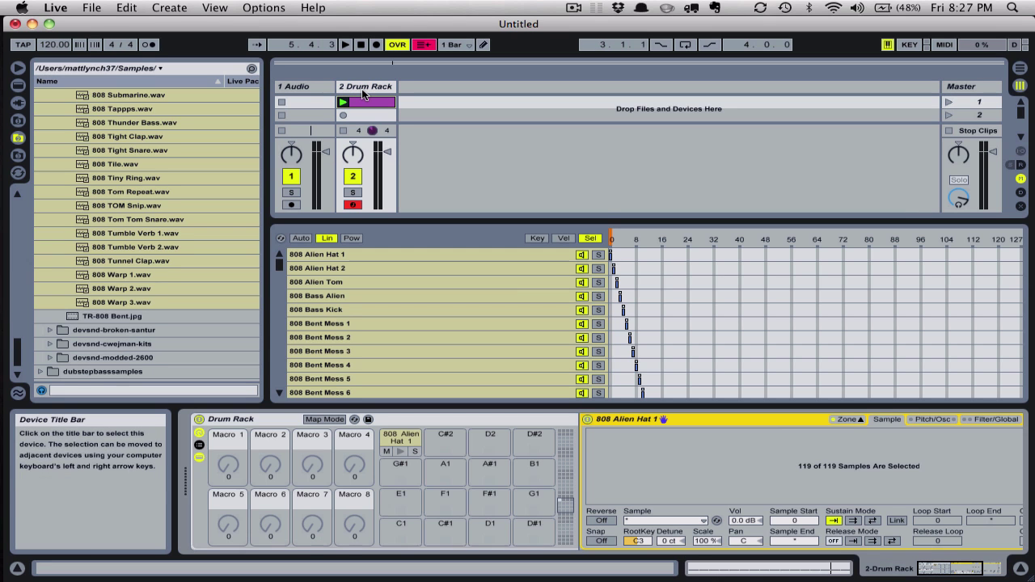
{"action": "mouse_move", "coordinate": [611, 235]}
{"action": "left_mouse_down"}
{"action": "mouse_move", "coordinate": [698, 238]}
{"action": "mouse_move", "coordinate": [627, 238]}
{"action": "left_mouse_up"}
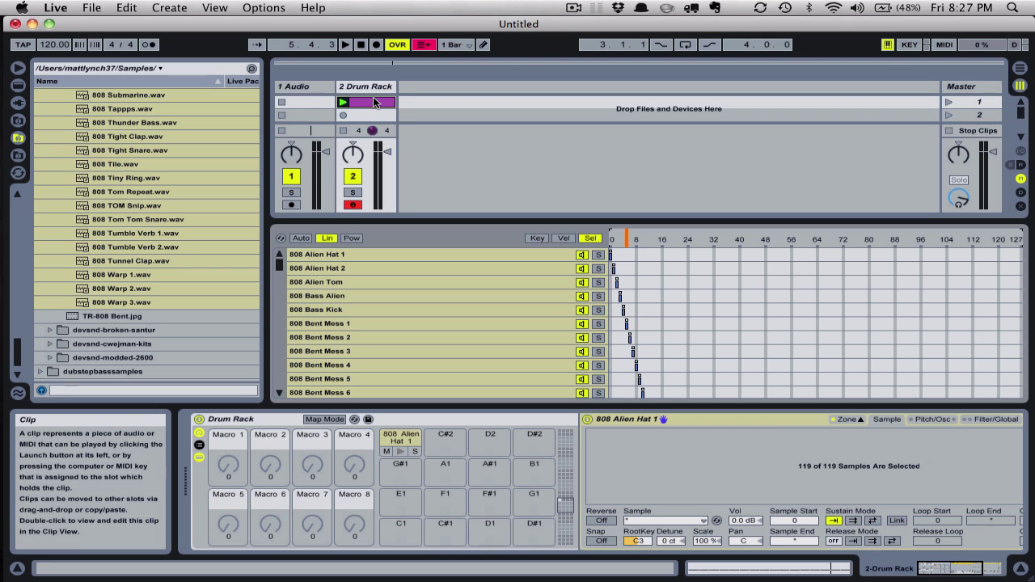
- Target the hat clip's envelope at Drum Rack | 808 Alien Hat 1 › Sample Selector
{"action": "double_click", "coordinate": [374, 101]}
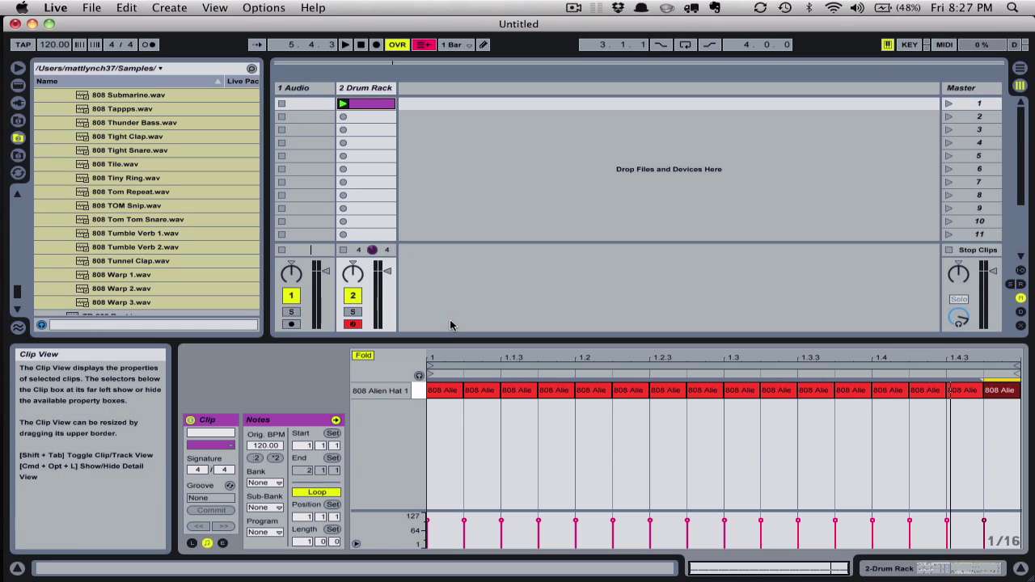
{"action": "left_click", "coordinate": [222, 545]}
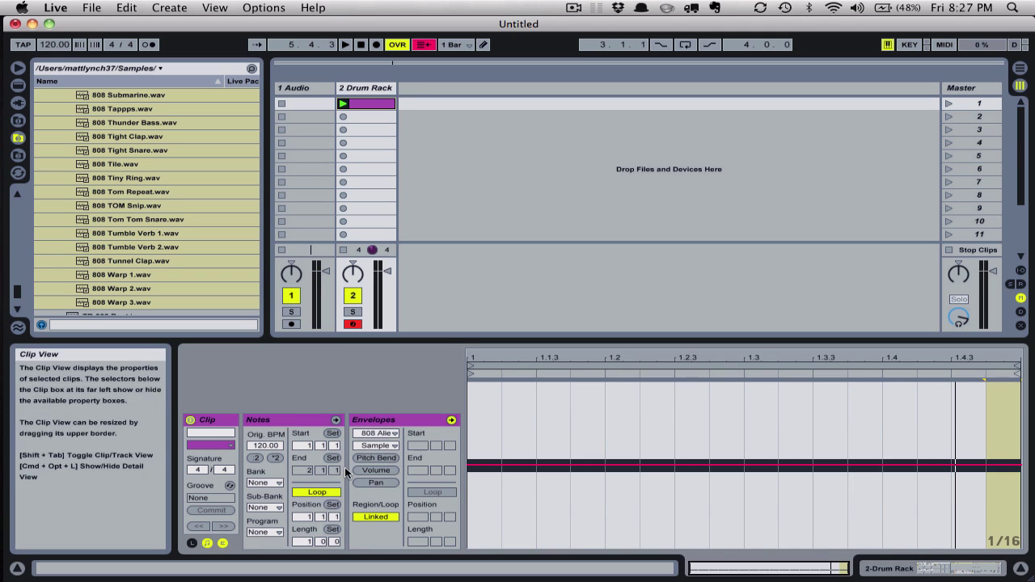
{"action": "left_click", "coordinate": [378, 435]}
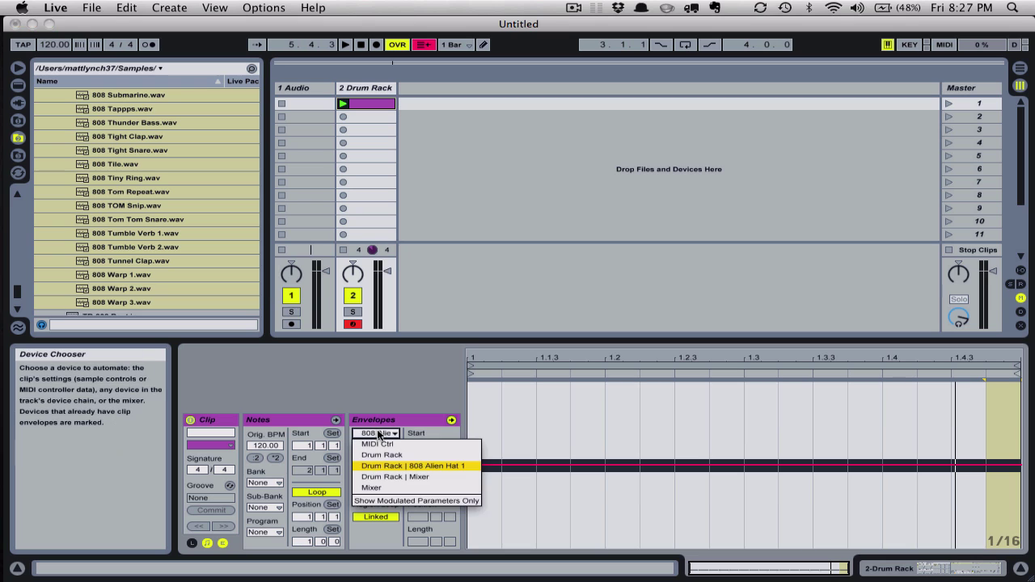
{"action": "left_click", "coordinate": [380, 466]}
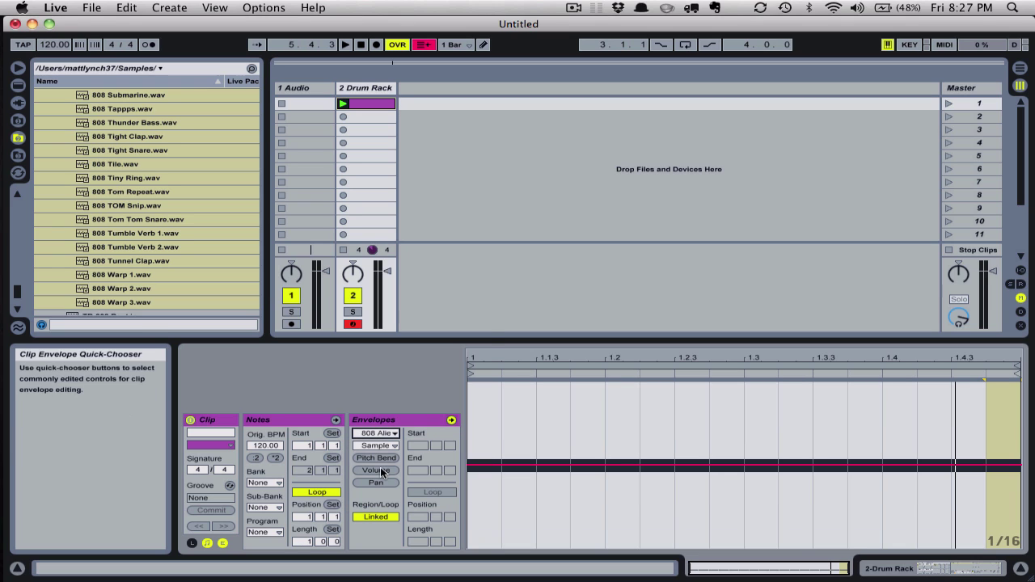
{"action": "left_click", "coordinate": [377, 446]}
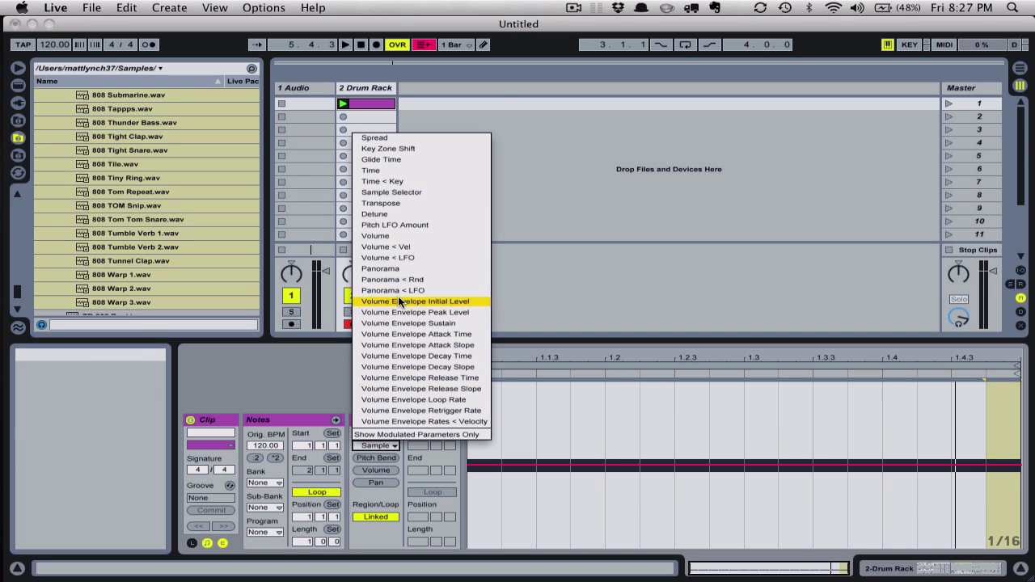
{"action": "left_click", "coordinate": [416, 192]}
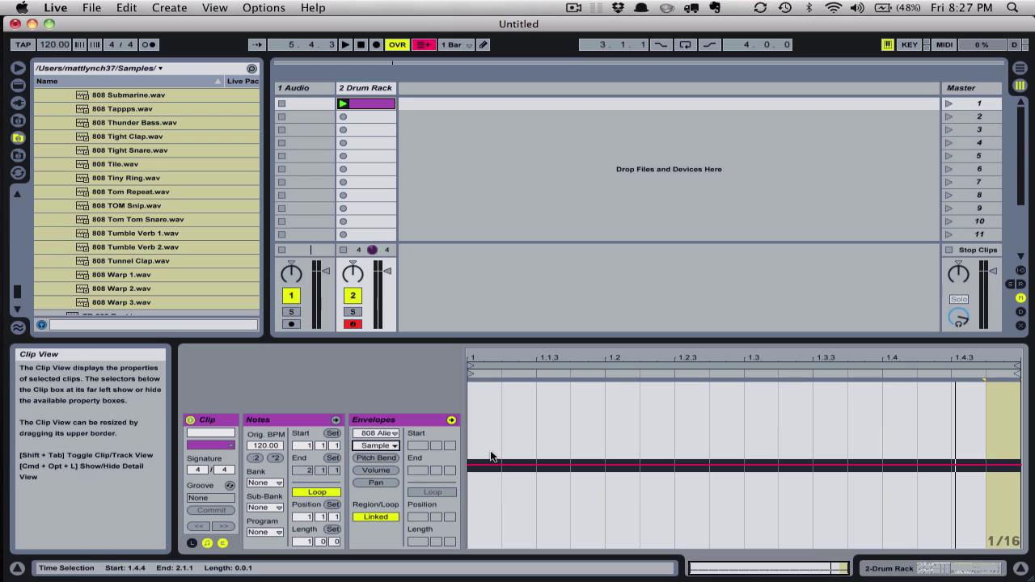
- Enable Draw Mode, zoom into the clip start, draw a low first step, and start playback
{"action": "key", "text": "super+b"}
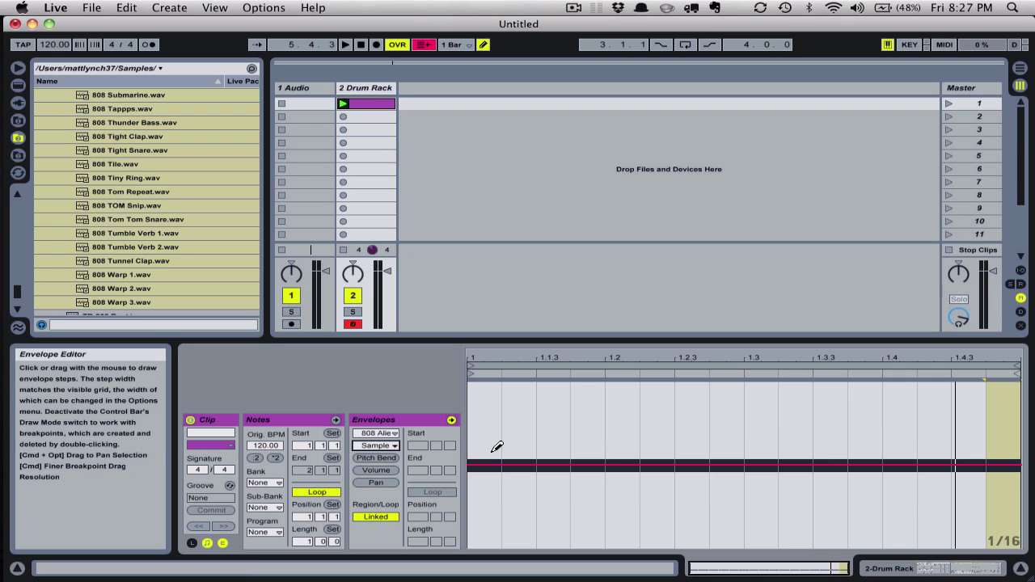
{"action": "mouse_move", "coordinate": [501, 361]}
{"action": "left_mouse_down"}
{"action": "mouse_move", "coordinate": [502, 388]}
{"action": "mouse_move", "coordinate": [544, 359]}
{"action": "left_mouse_up"}
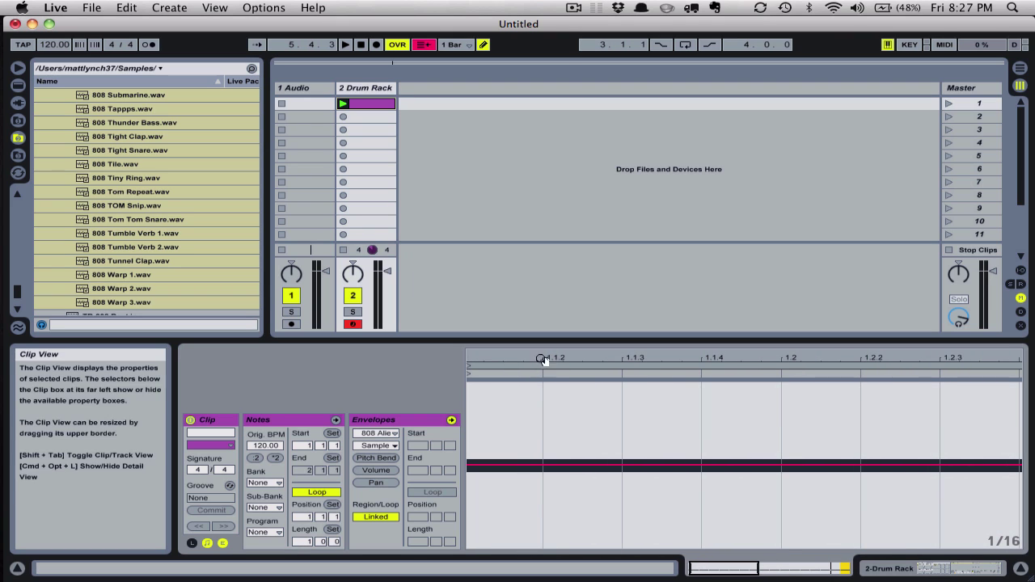
{"action": "left_click_drag", "start_coordinate": [526, 414], "coordinate": [522, 453]}
{"action": "key", "text": "space"}
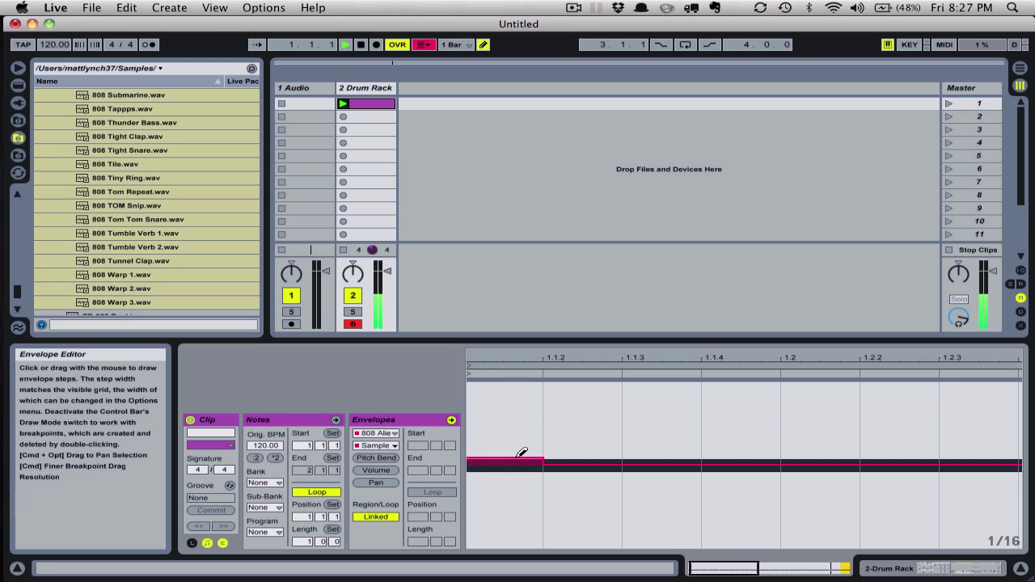
- Draw varied-height Sample Selector steps from 1.1.2 through 1.2.3, then zoom back out
{"action": "left_click_drag", "start_coordinate": [591, 435], "coordinate": [596, 407]}
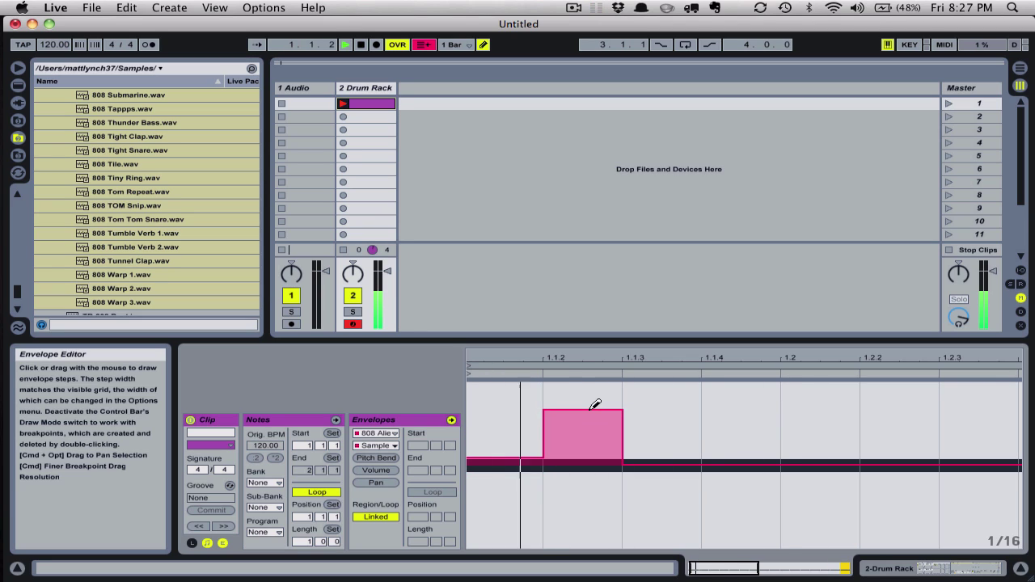
{"action": "left_click_drag", "start_coordinate": [663, 406], "coordinate": [670, 434]}
{"action": "left_click_drag", "start_coordinate": [733, 433], "coordinate": [733, 448]}
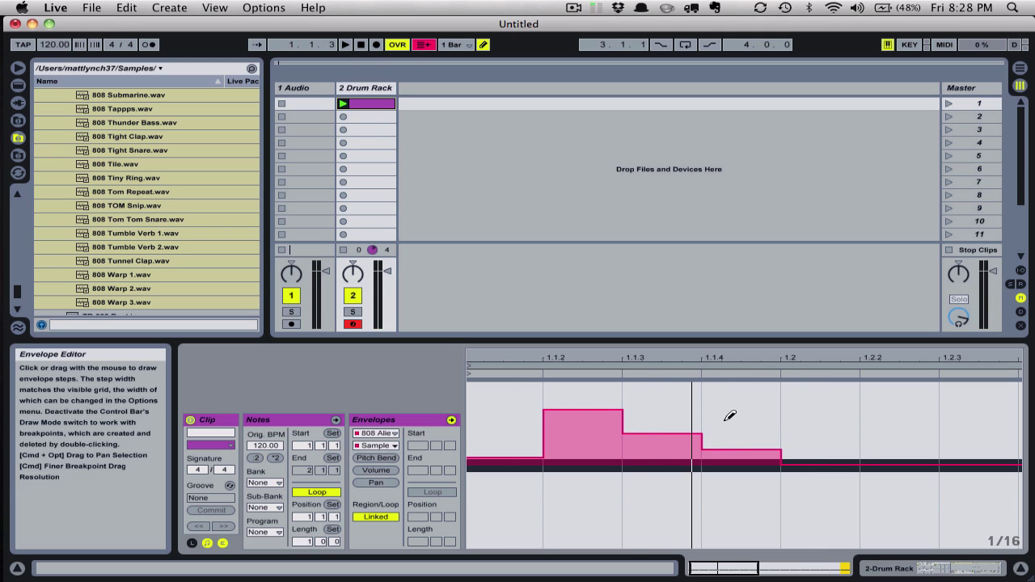
{"action": "left_click", "coordinate": [793, 421]}
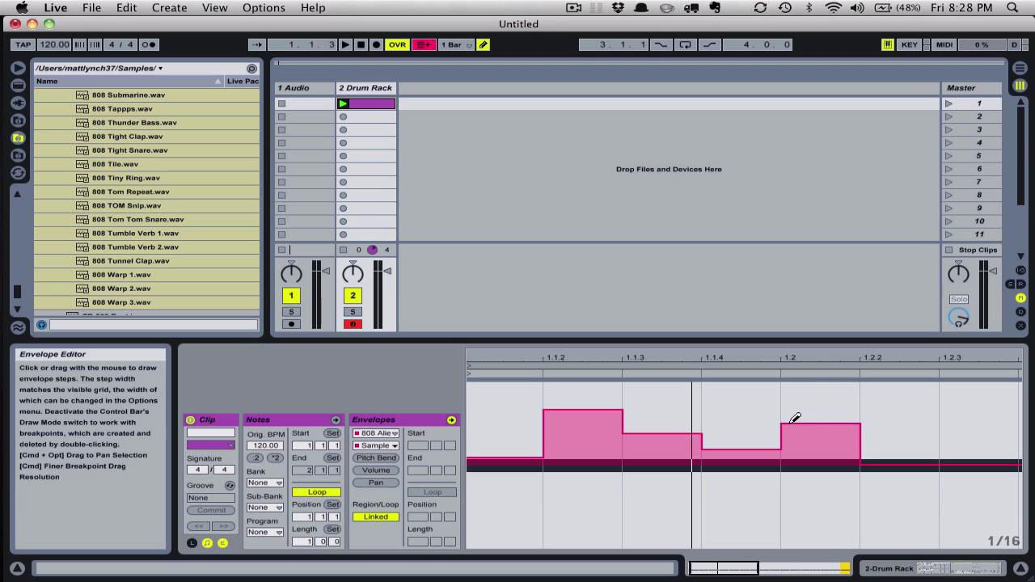
{"action": "left_click", "coordinate": [890, 407]}
{"action": "left_click_drag", "start_coordinate": [890, 406], "coordinate": [889, 392]}
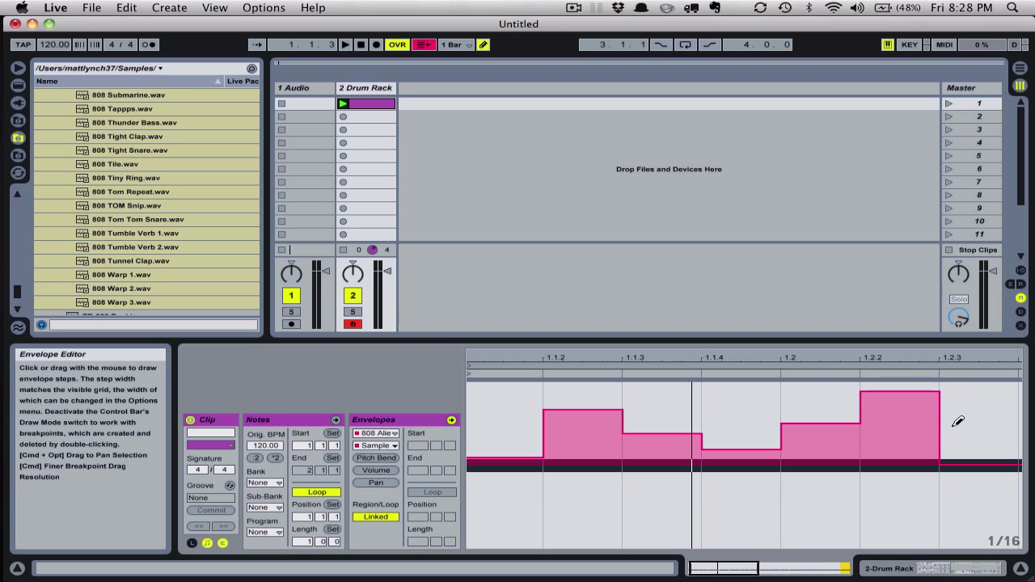
{"action": "left_click", "coordinate": [953, 453]}
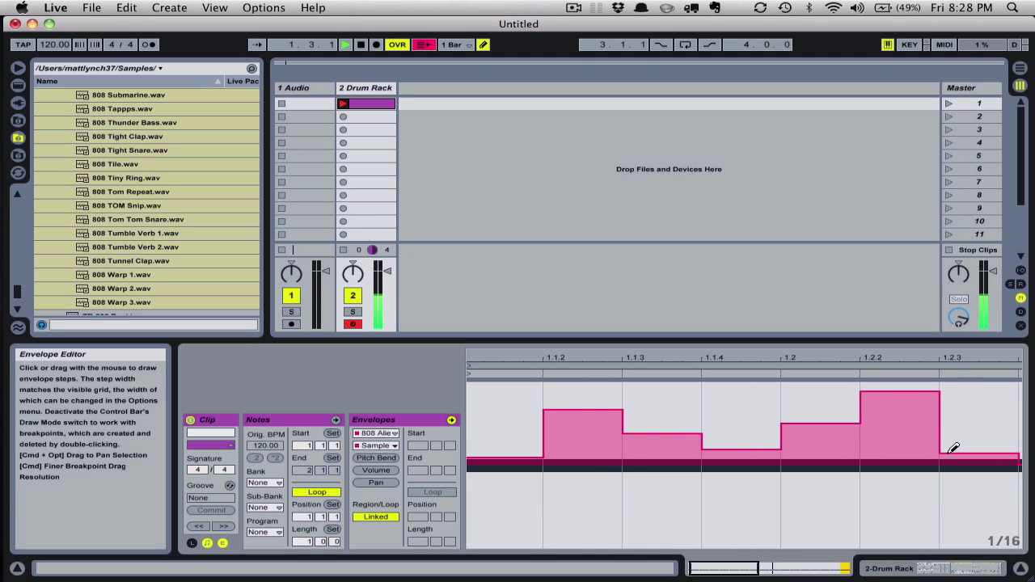
{"action": "left_click_drag", "start_coordinate": [744, 369], "coordinate": [744, 348]}
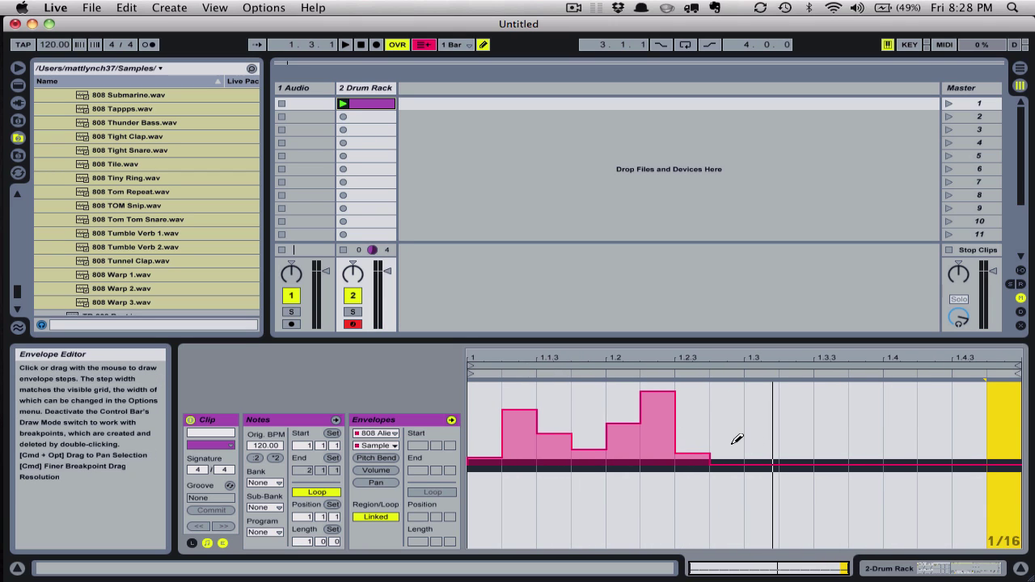
- Draw varied Sample Selector steps from 1.2.4 through beat 1.4
{"action": "left_click_drag", "start_coordinate": [736, 440], "coordinate": [737, 420]}
{"action": "left_click", "coordinate": [771, 436]}
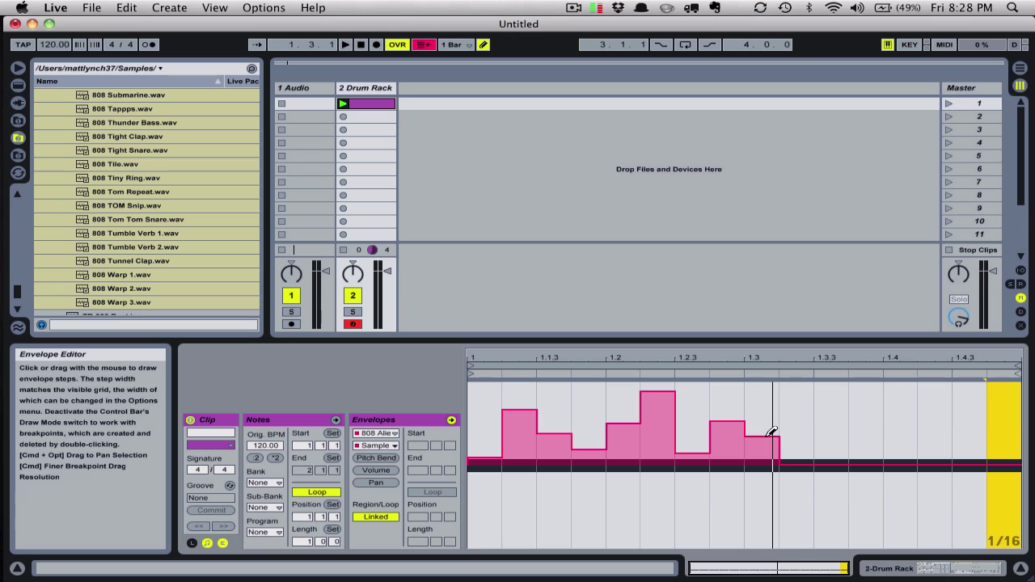
{"action": "left_click", "coordinate": [788, 421]}
{"action": "left_click", "coordinate": [835, 391]}
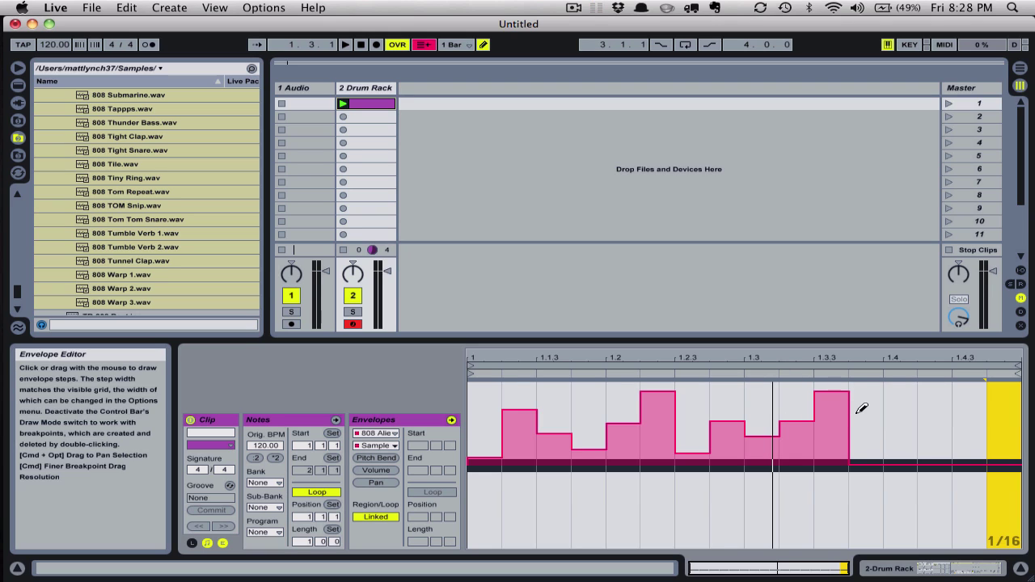
{"action": "left_click", "coordinate": [867, 416]}
{"action": "left_click", "coordinate": [900, 403]}
- Fill the remaining steps to the clip end, raise the last one, and play the glitched pattern
{"action": "left_click", "coordinate": [933, 440]}
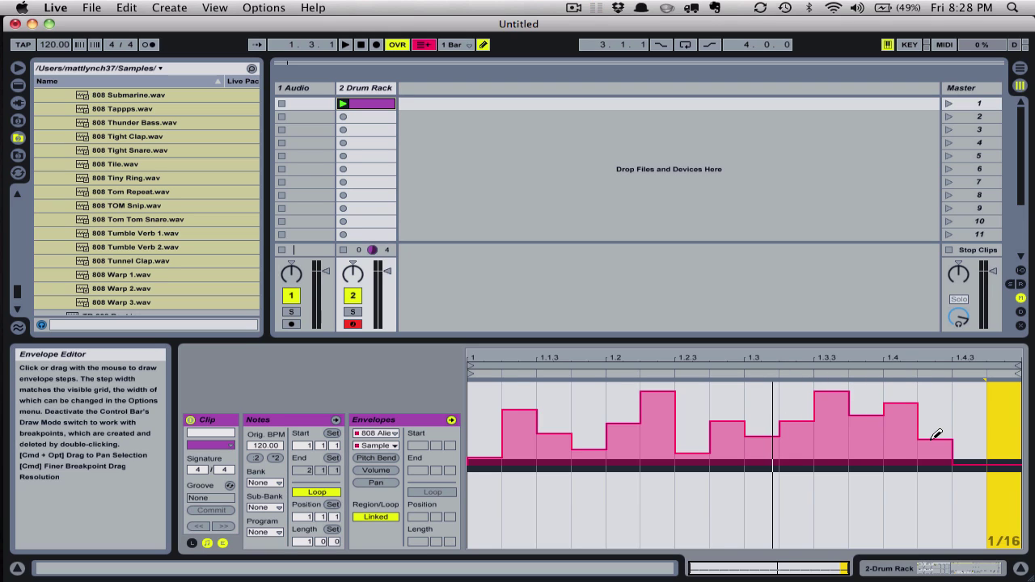
{"action": "left_click", "coordinate": [960, 441]}
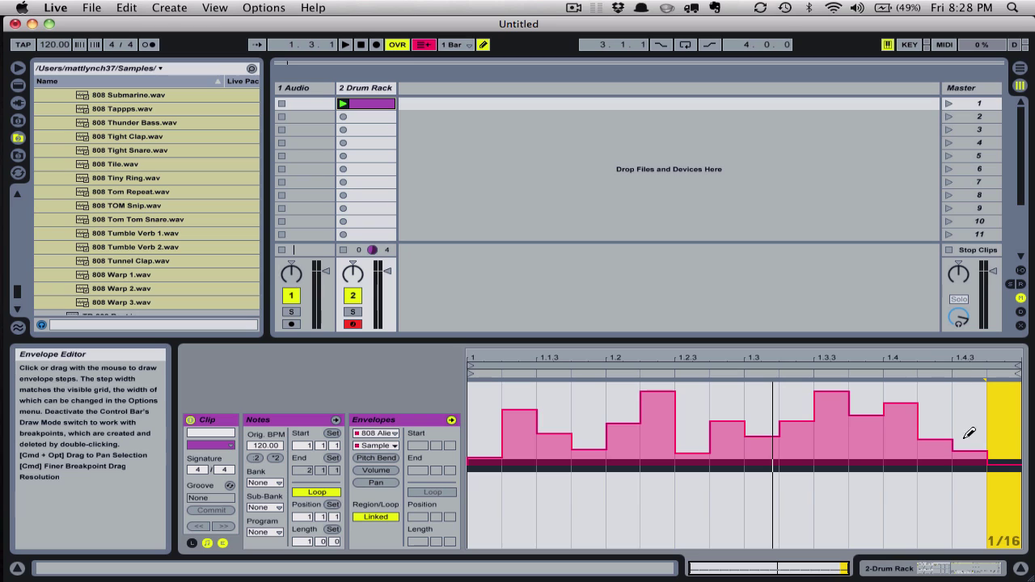
{"action": "left_click", "coordinate": [1007, 426]}
{"action": "left_click", "coordinate": [1004, 390]}
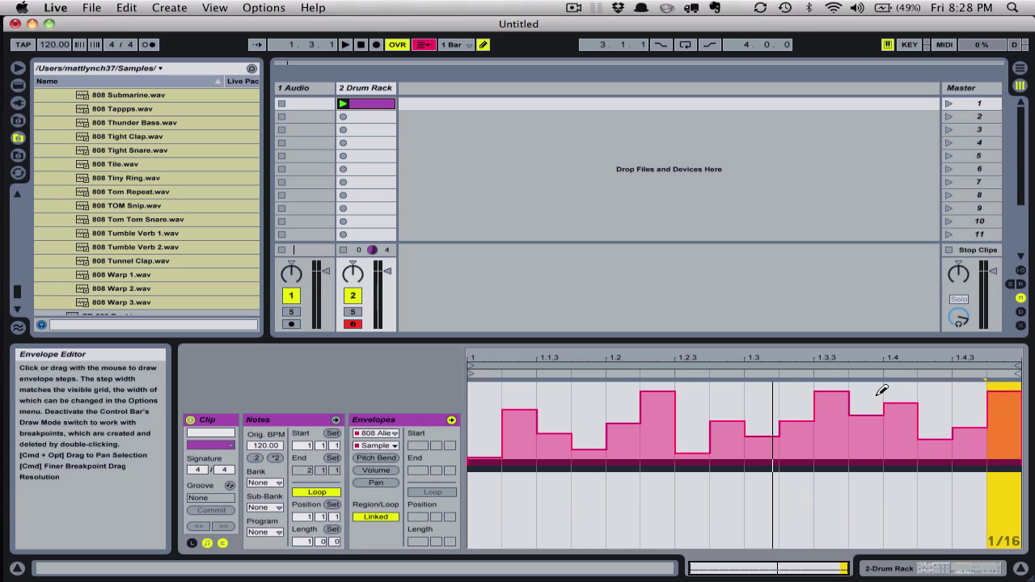
{"action": "key", "text": "space"}
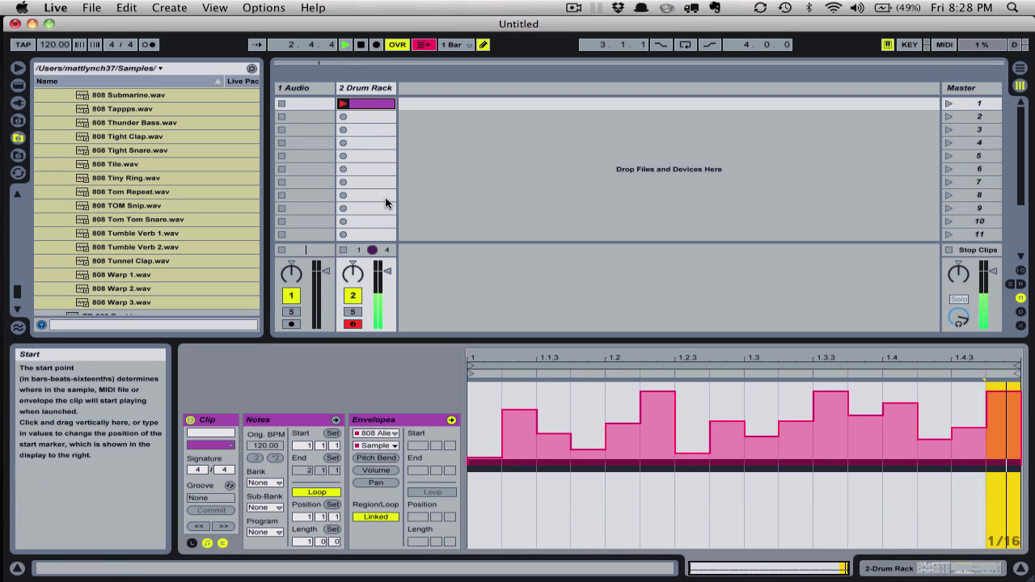
- Open the 2 Drum Rack track's devices showing its 119 chains and stop playback
{"action": "left_click", "coordinate": [361, 93]}
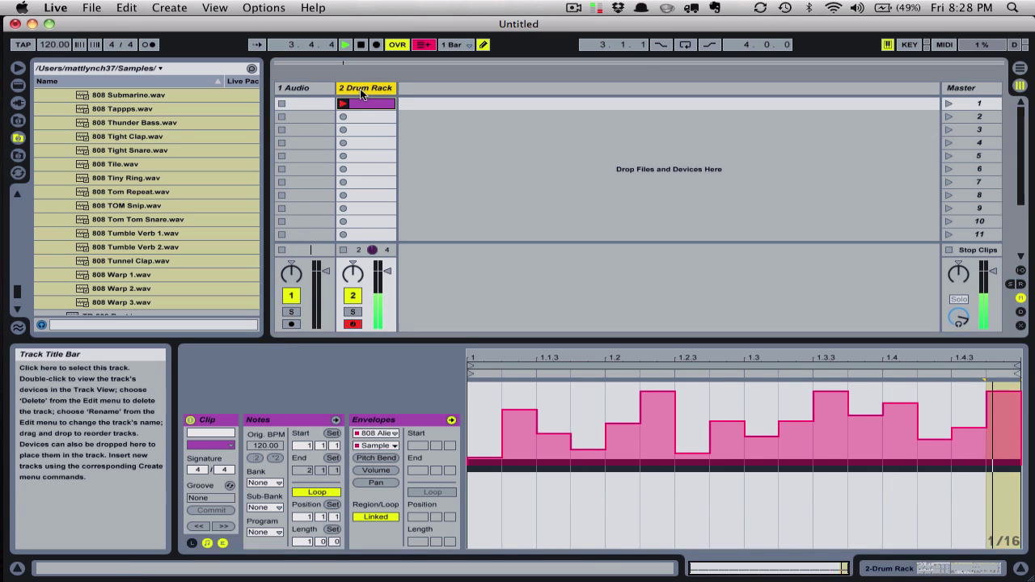
{"action": "double_click", "coordinate": [362, 92]}
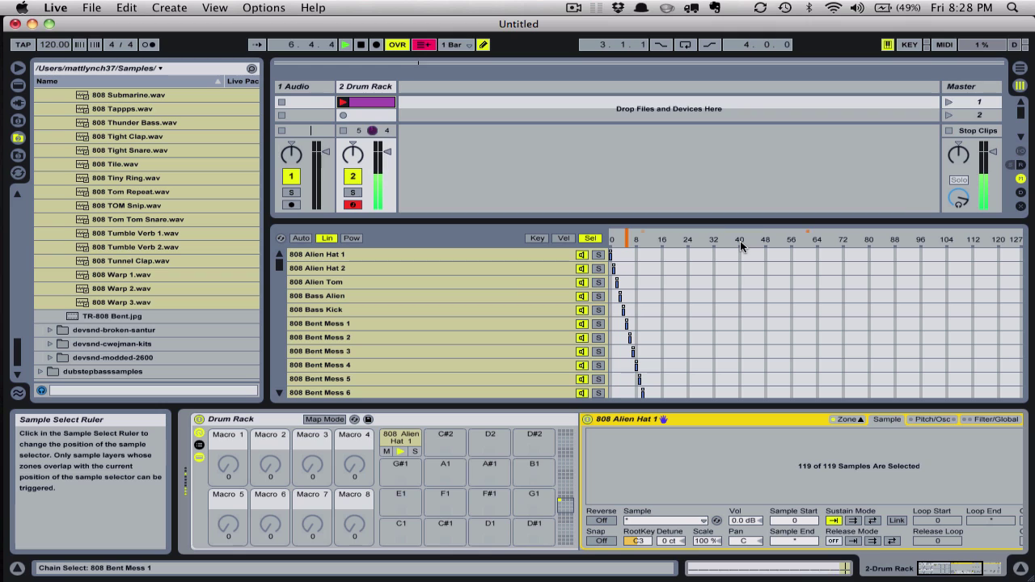
{"action": "key", "text": "space"}
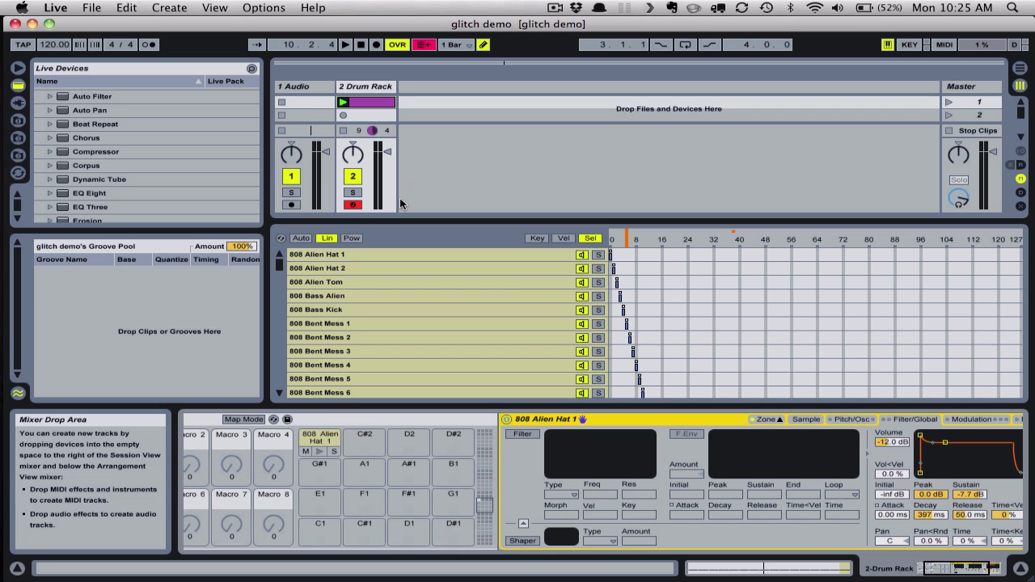
- Select the Drum Rack track and bring the 808 Alien Hat 1 Sampler's volume envelope into view
{"action": "left_click", "coordinate": [365, 87]}
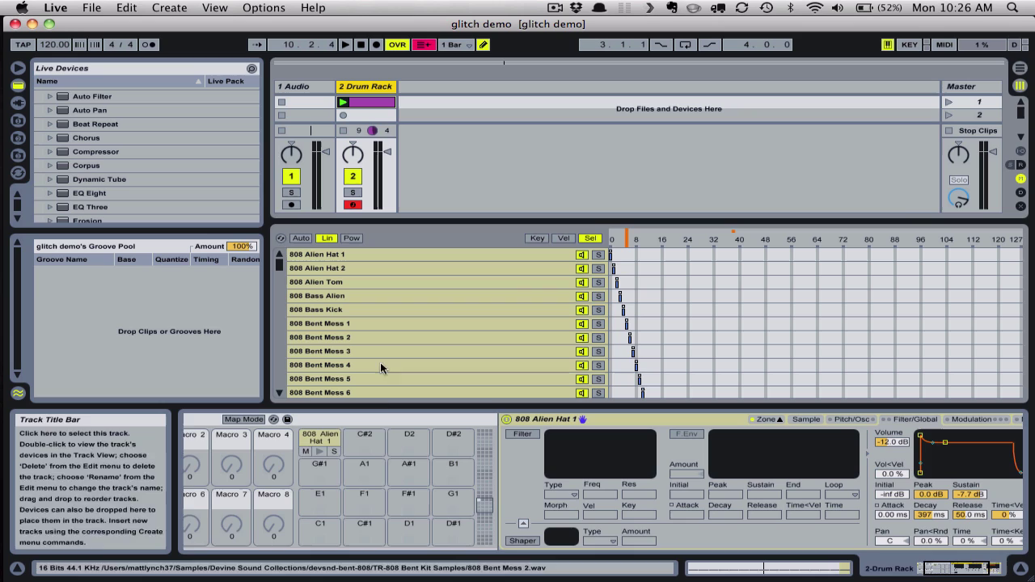
{"action": "left_click", "coordinate": [379, 484]}
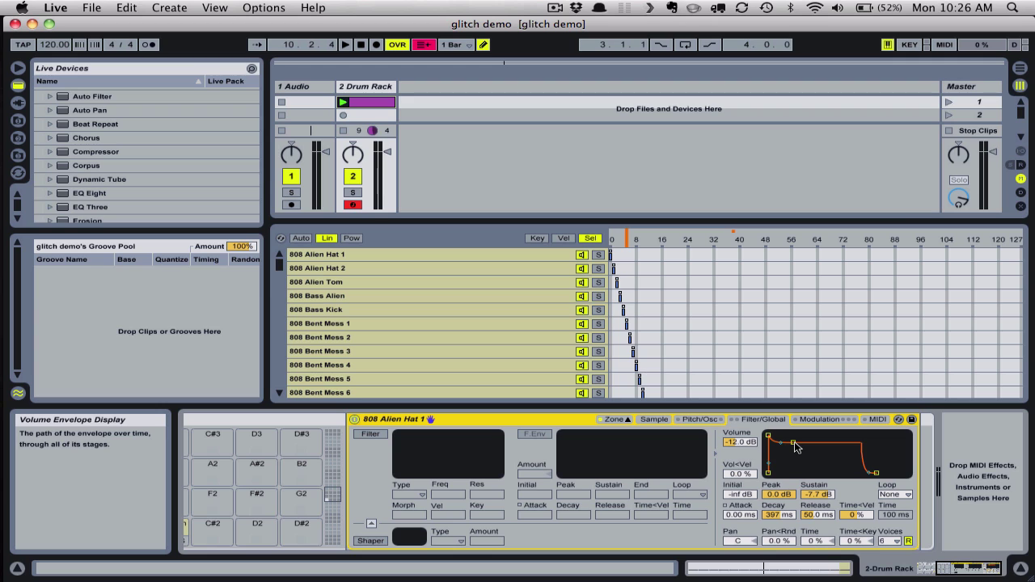
- While the hat plays, drag the envelope to 180 ms attack, 39.1 ms decay, zero sustain, 327 ms release
{"action": "key", "text": "space"}
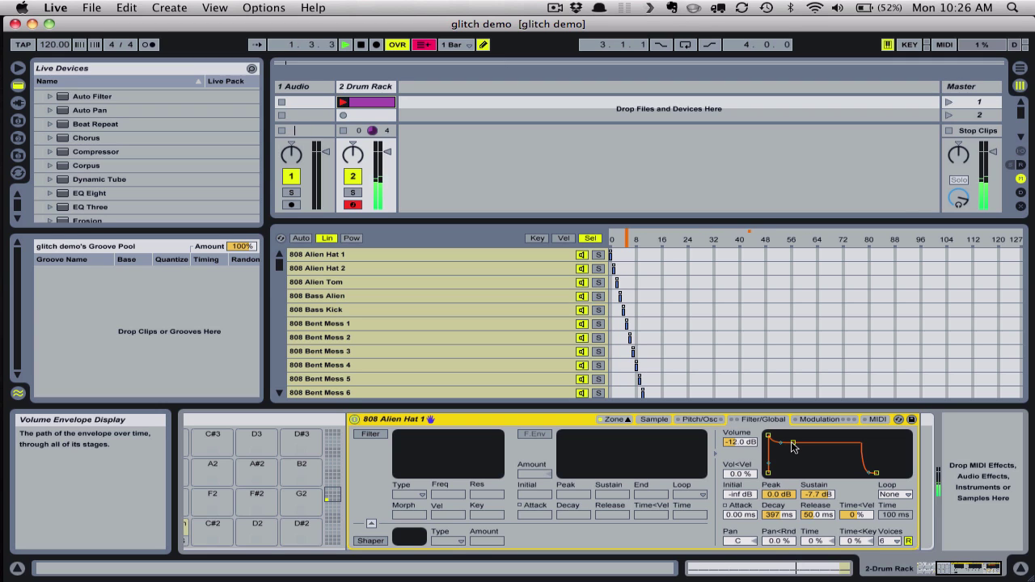
{"action": "mouse_move", "coordinate": [793, 448]}
{"action": "left_mouse_down"}
{"action": "mouse_move", "coordinate": [801, 461]}
{"action": "mouse_move", "coordinate": [791, 472]}
{"action": "mouse_move", "coordinate": [767, 454]}
{"action": "mouse_move", "coordinate": [781, 464]}
{"action": "mouse_move", "coordinate": [779, 448]}
{"action": "mouse_move", "coordinate": [797, 455]}
{"action": "mouse_move", "coordinate": [786, 473]}
{"action": "left_mouse_up"}
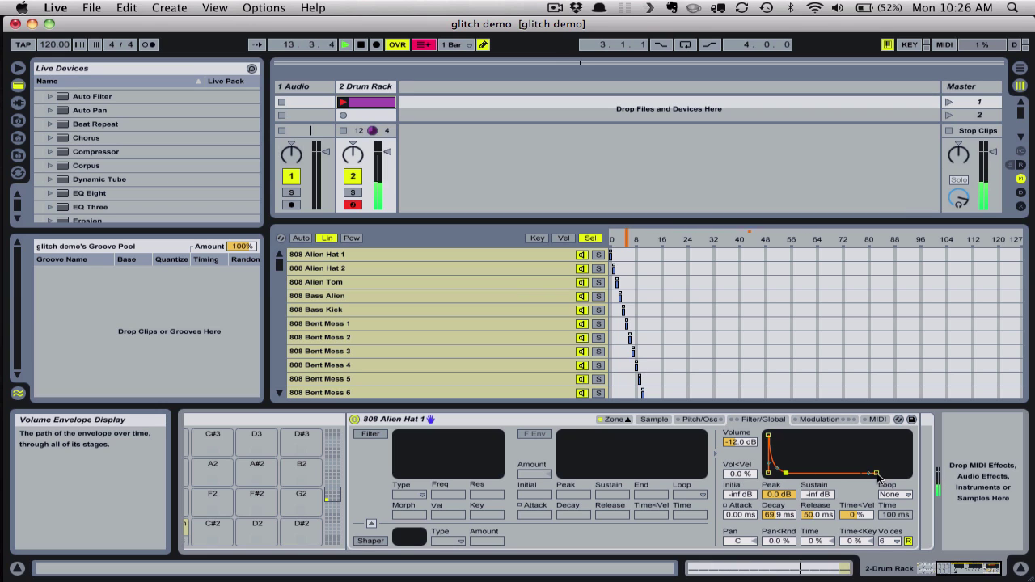
{"action": "left_click_drag", "start_coordinate": [877, 473], "coordinate": [907, 474]}
{"action": "left_click", "coordinate": [786, 474]}
{"action": "mouse_move", "coordinate": [785, 473]}
{"action": "left_mouse_down"}
{"action": "mouse_move", "coordinate": [788, 438]}
{"action": "mouse_move", "coordinate": [786, 473]}
{"action": "left_mouse_up"}
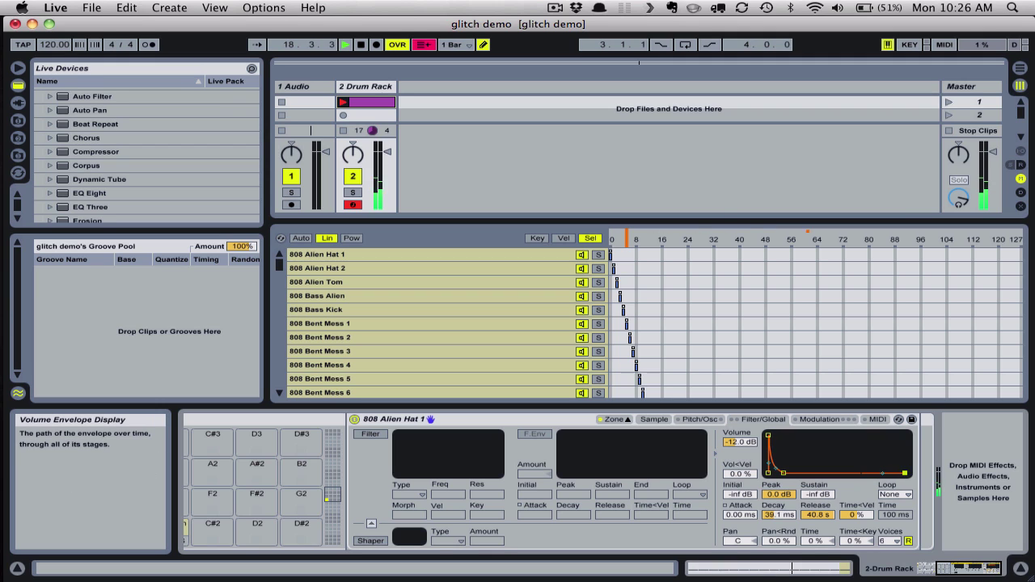
{"action": "left_click_drag", "start_coordinate": [905, 473], "coordinate": [885, 473]}
{"action": "left_click_drag", "start_coordinate": [771, 439], "coordinate": [797, 437]}
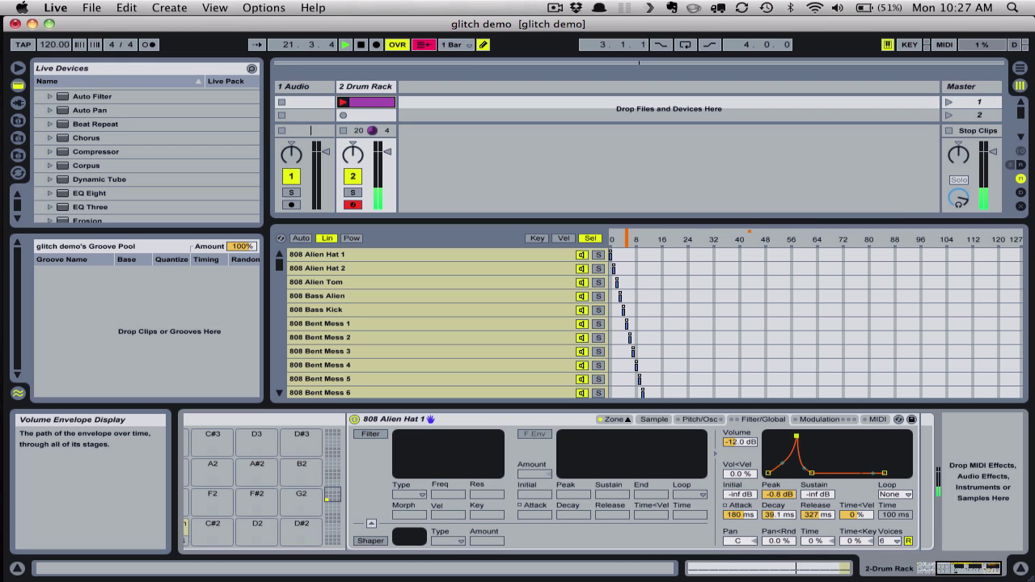
{"action": "left_click_drag", "start_coordinate": [796, 437], "coordinate": [796, 436]}
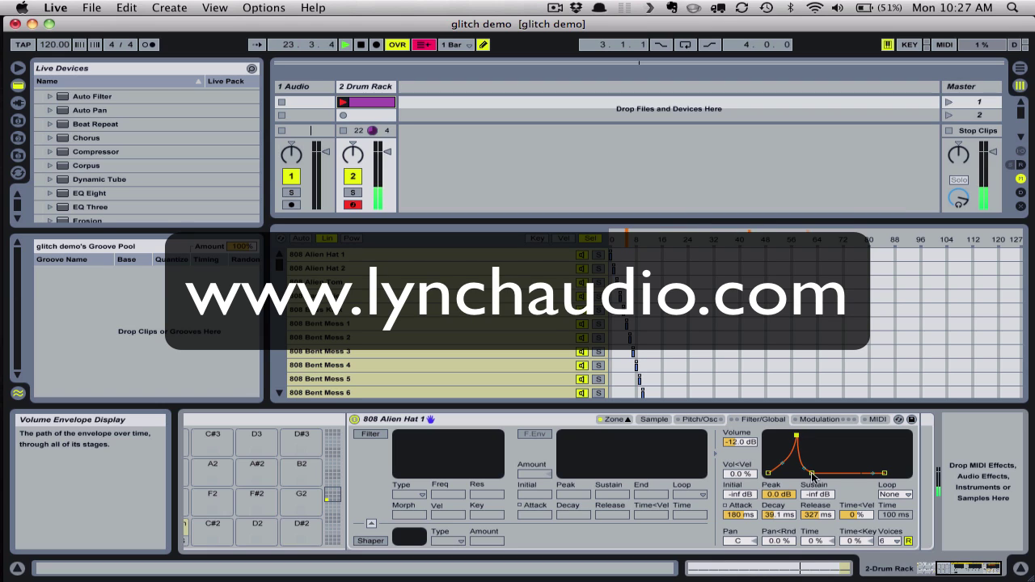